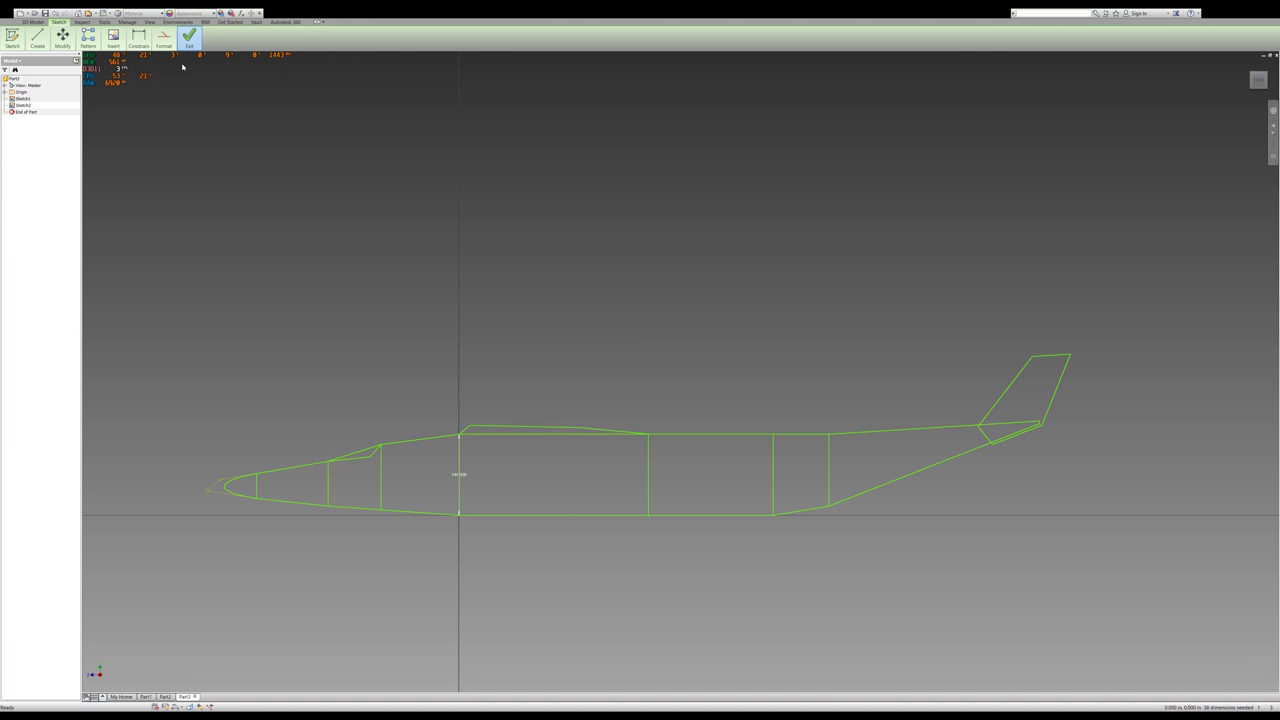
Finish the fuselage side-profile sketch and bring the whole fuselage outline into view
click(189, 38)
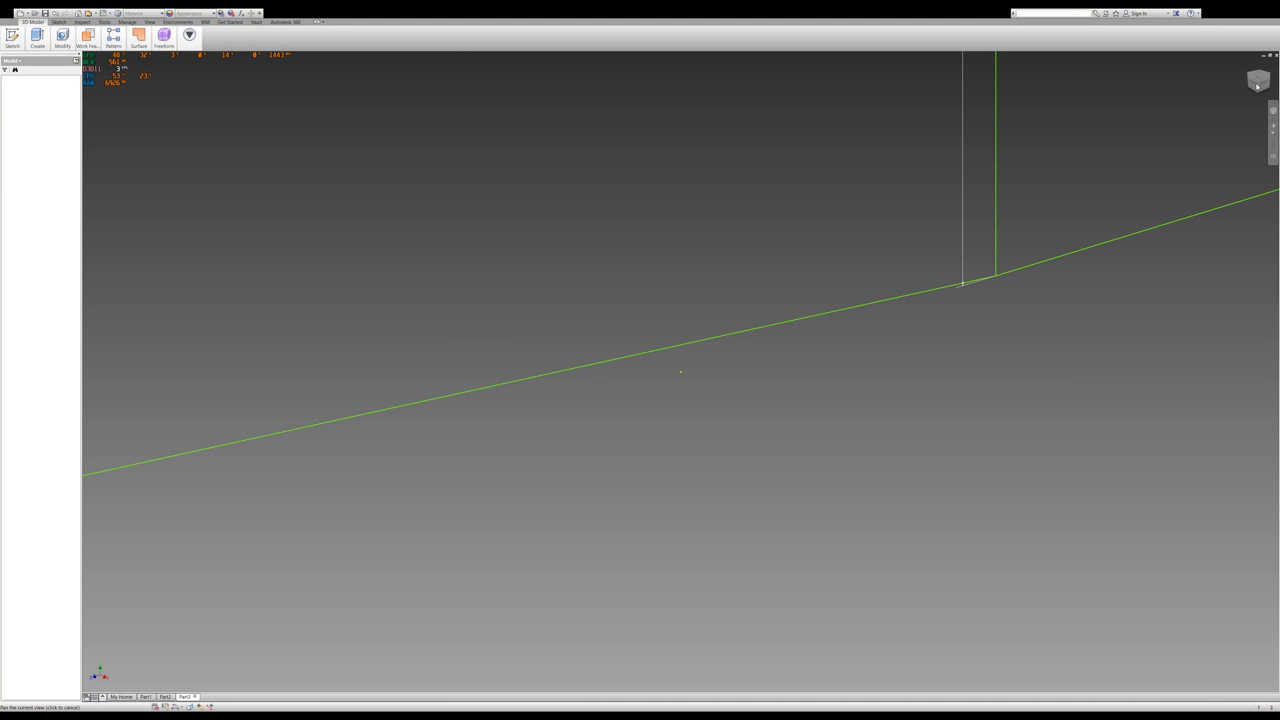
scroll(673, 346, up, 3)
middle_drag(673, 346, 640, 332)
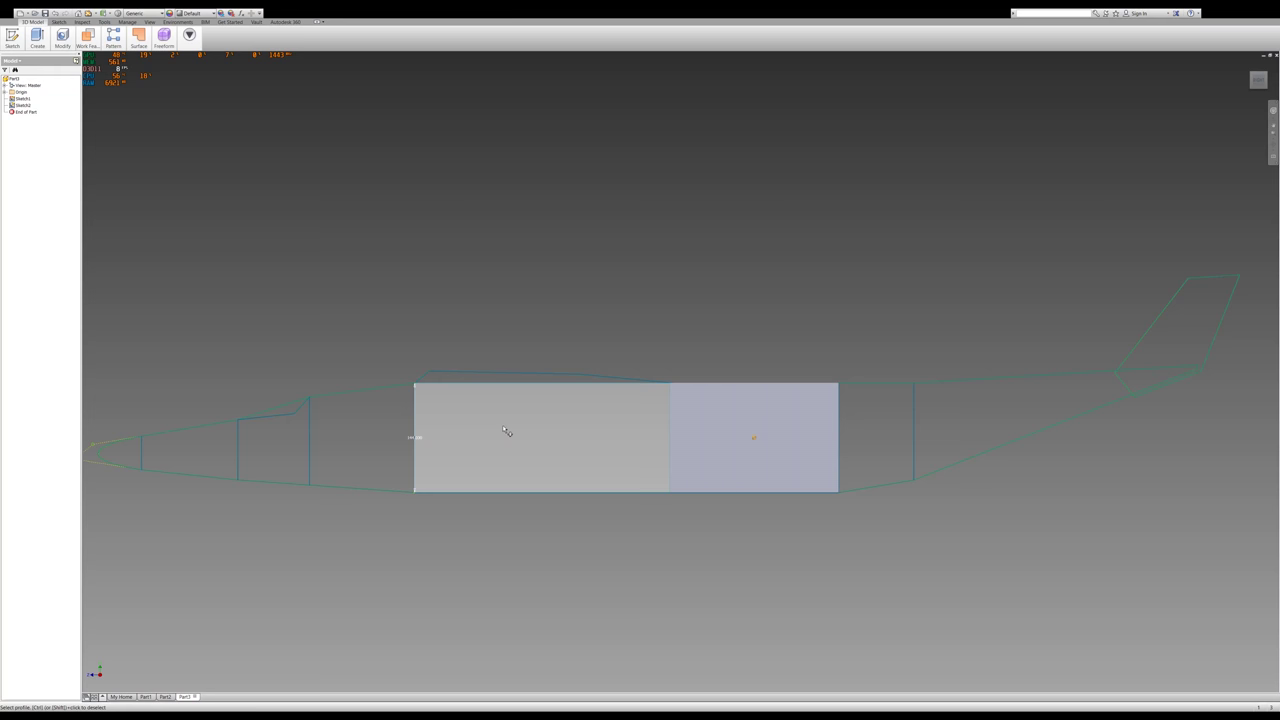
Orbit and zoom around the fuselage sketch to frame the middle profile for Extrusion1
shift+middle_drag(507, 431, 742, 448)
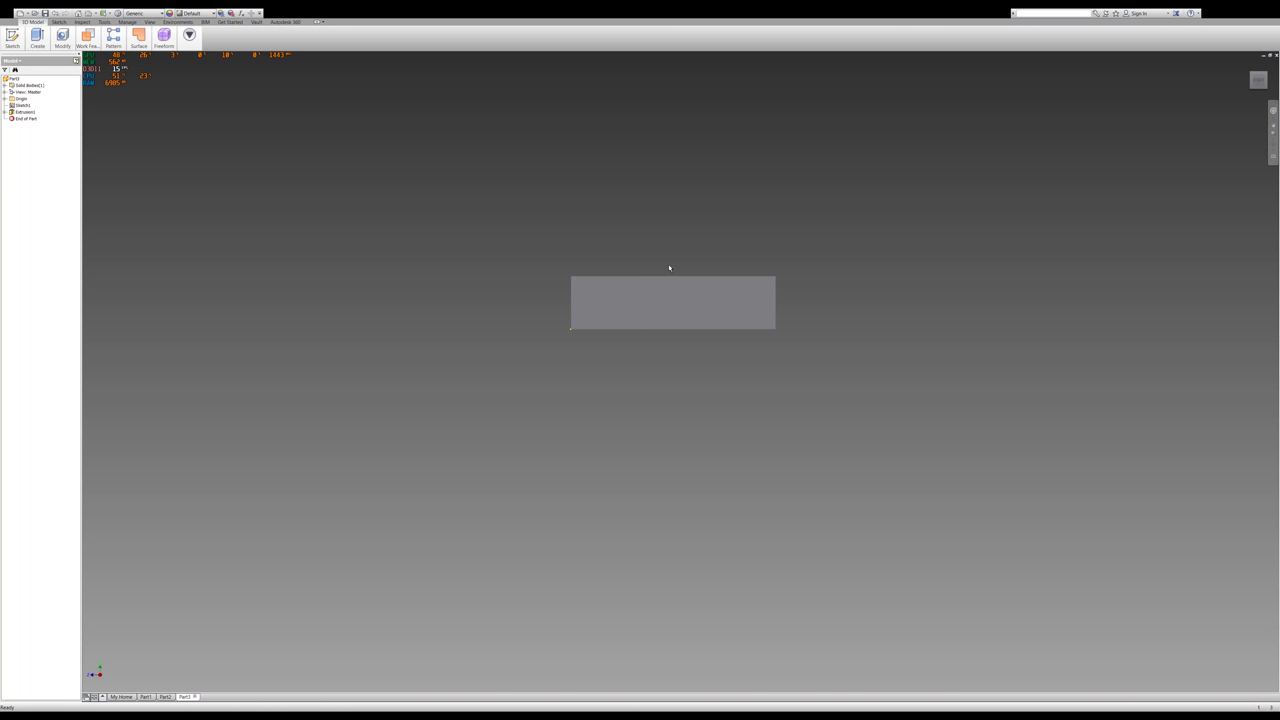
scroll(670, 268, down, 3)
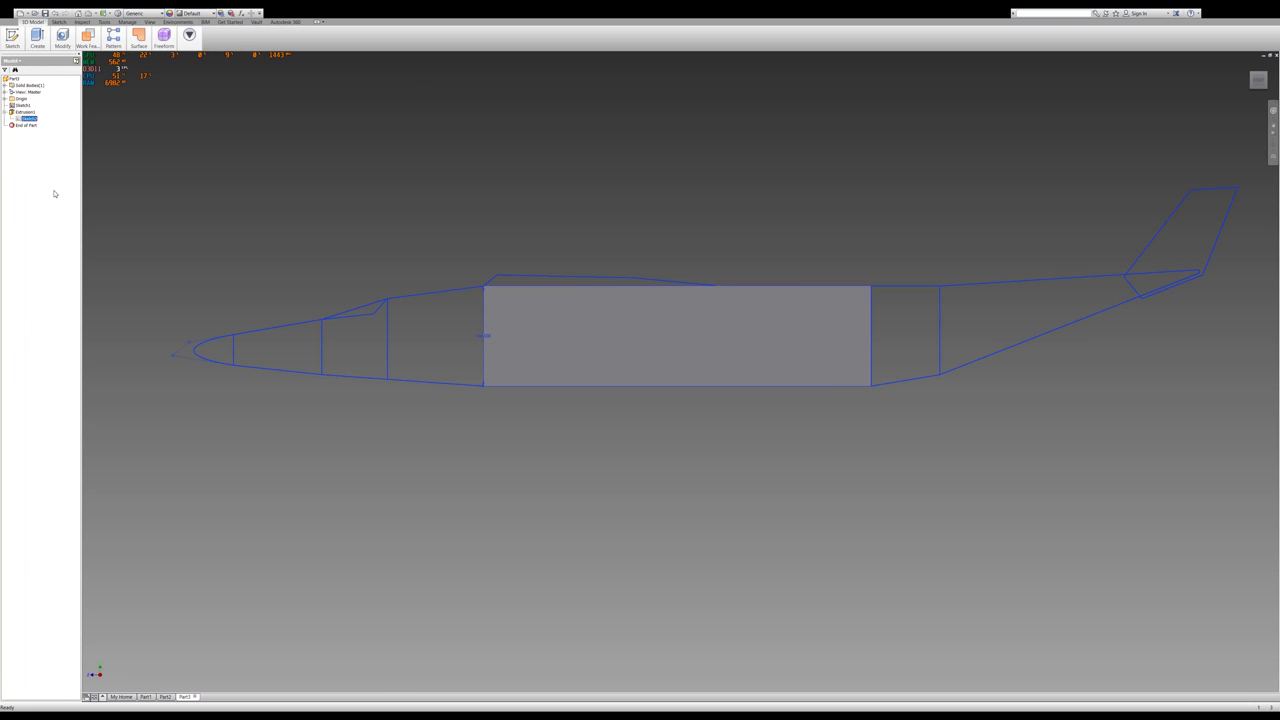
Clear the selection, extrude the central fuselage profile, and view the block from ViewCube Home
click(288, 204)
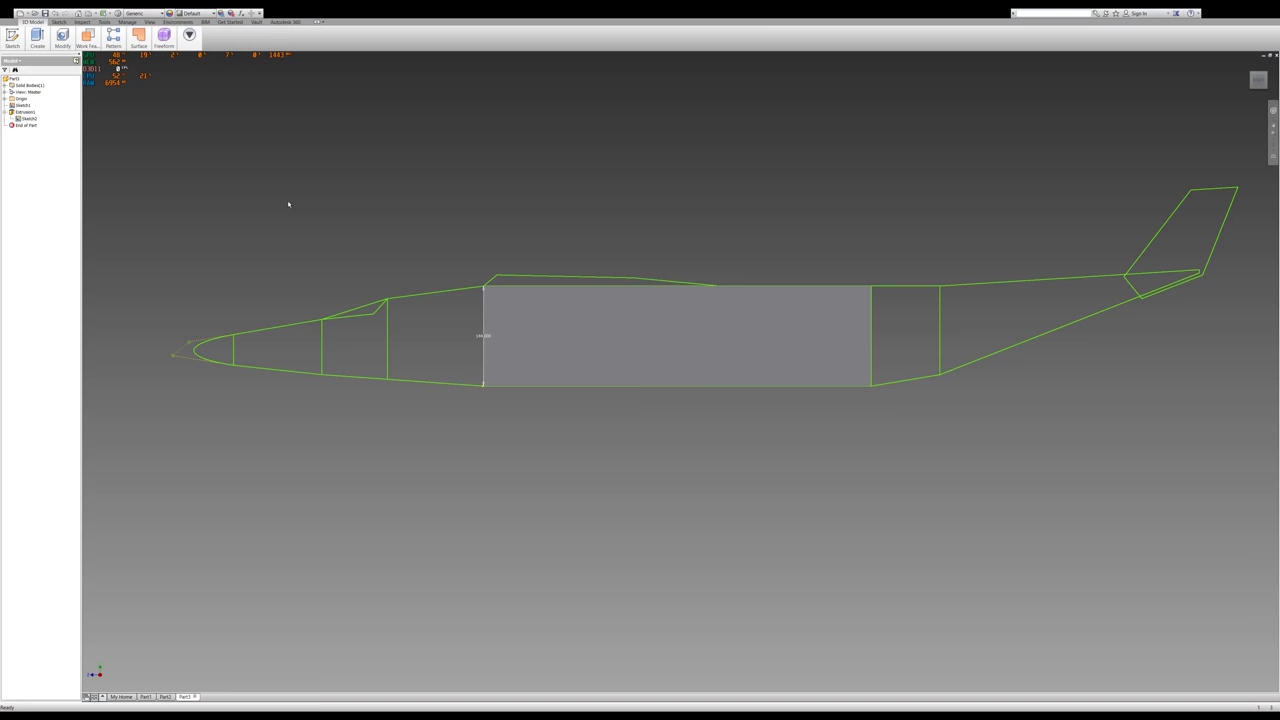
key(e)
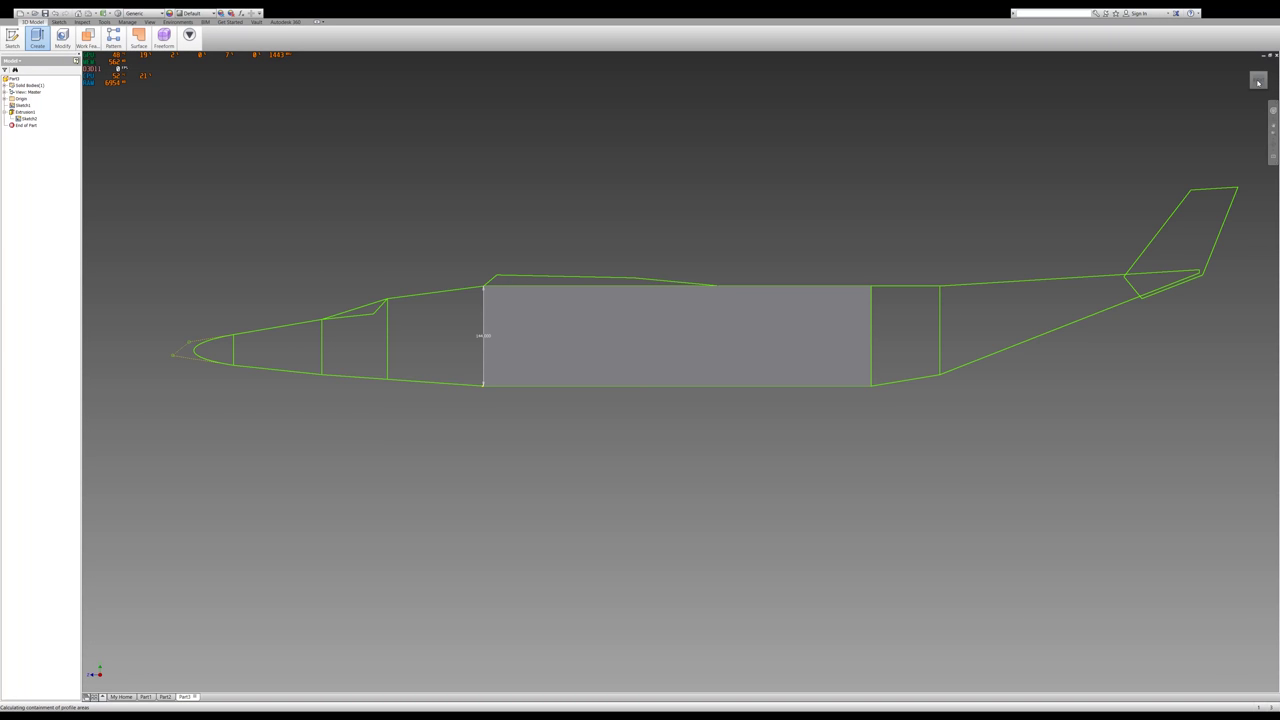
click(1258, 82)
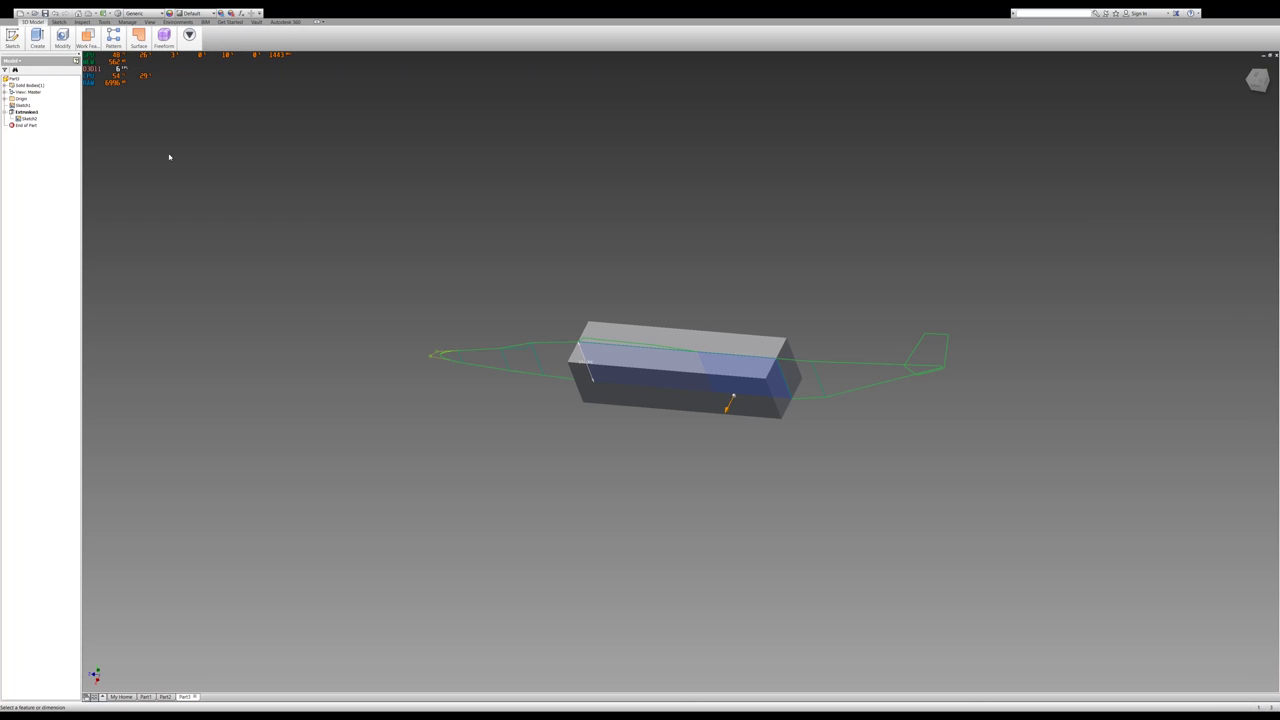
key(e)
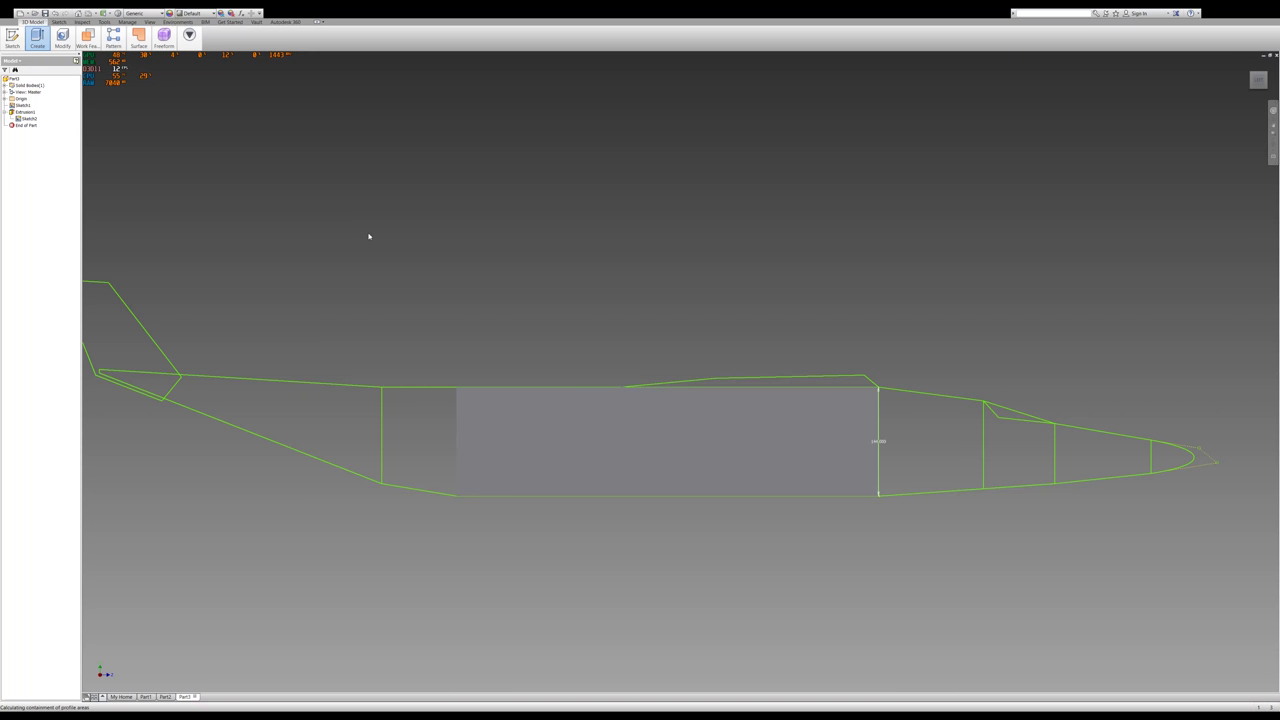
Orbit to preview Extrusion2's length against the top face of the existing block
shift+middle_drag(368, 236, 449, 460)
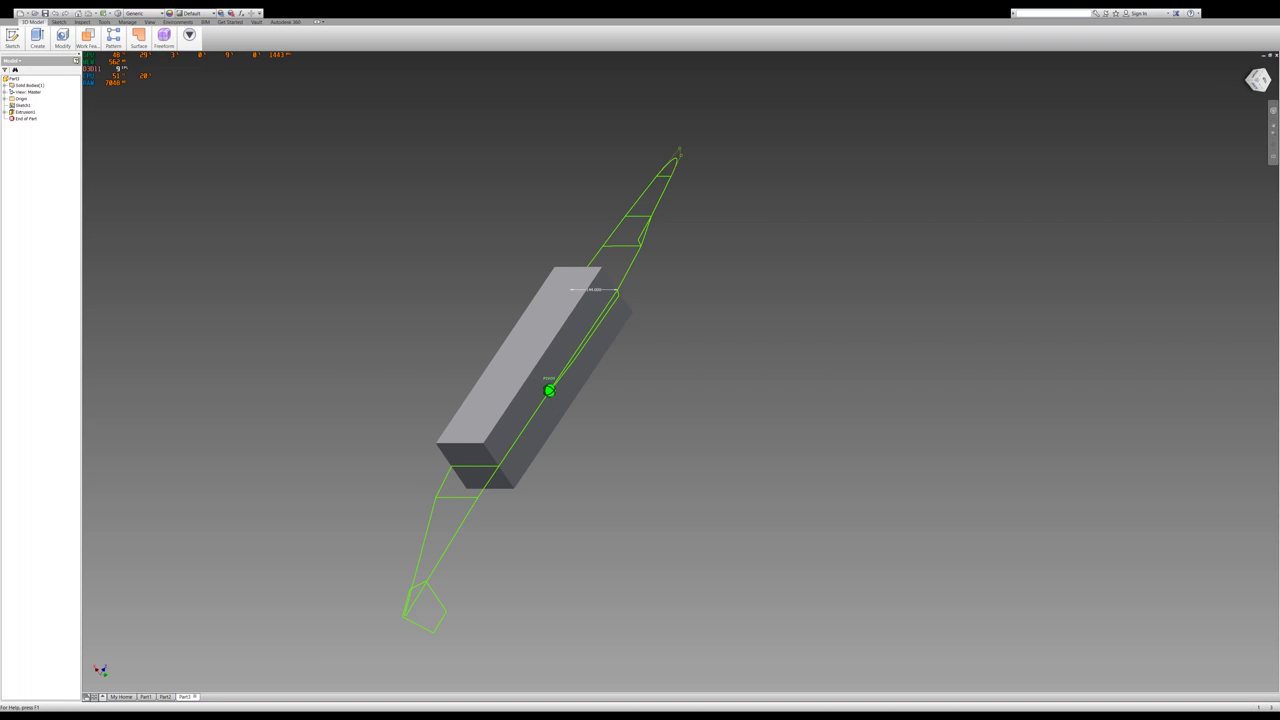
shift+middle_drag(549, 390, 171, 243)
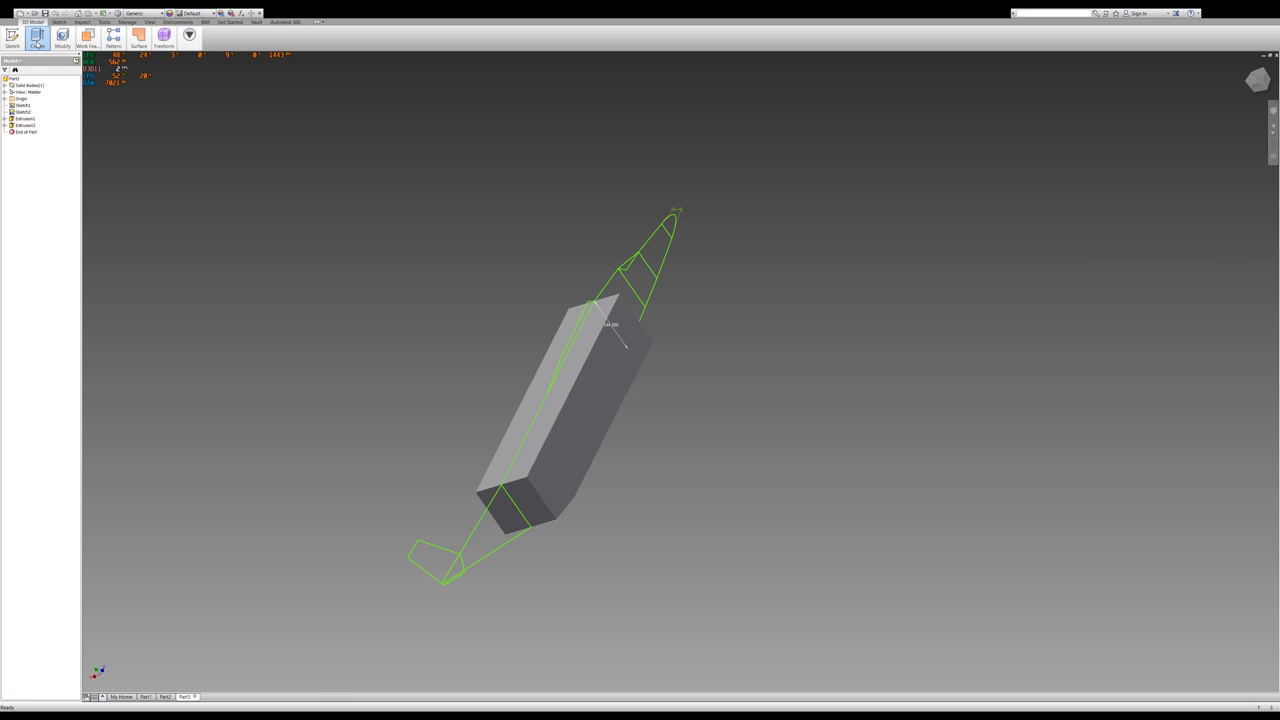
Zoom out to the whole aircraft outline, then switch to a straight-on ViewCube face view
scroll(508, 517, up, 10)
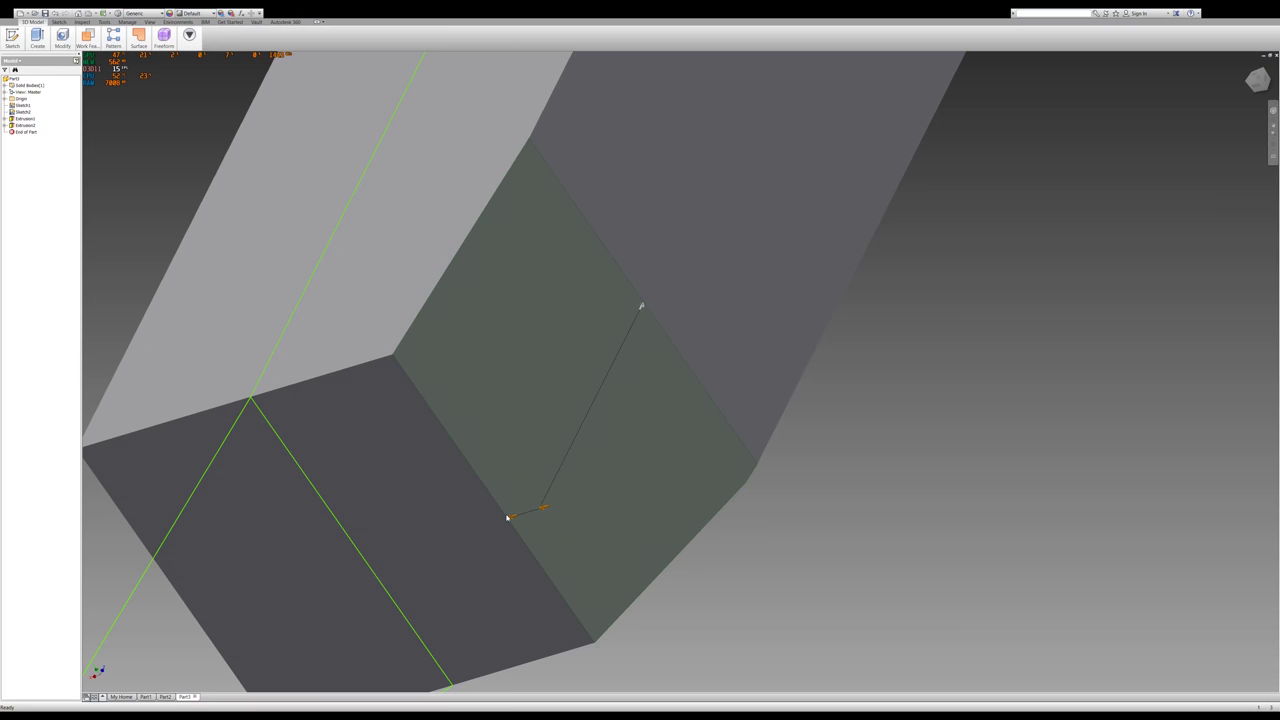
key(F5)
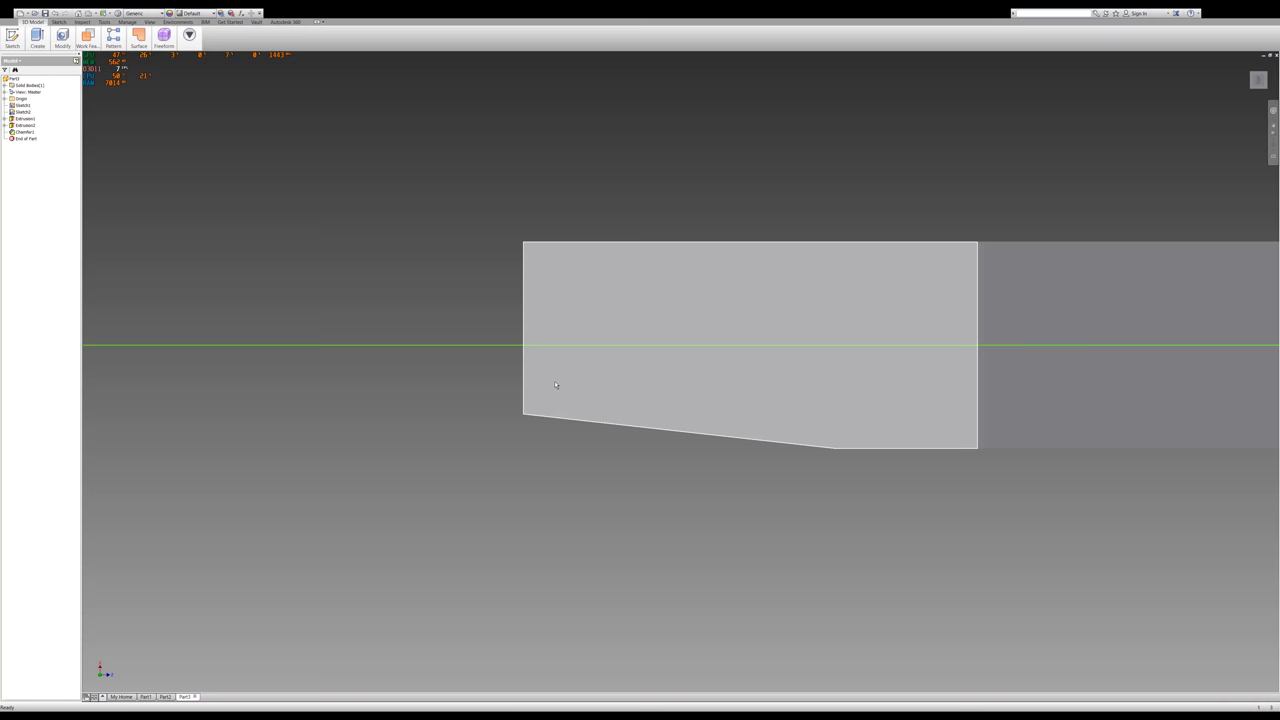
click(1258, 80)
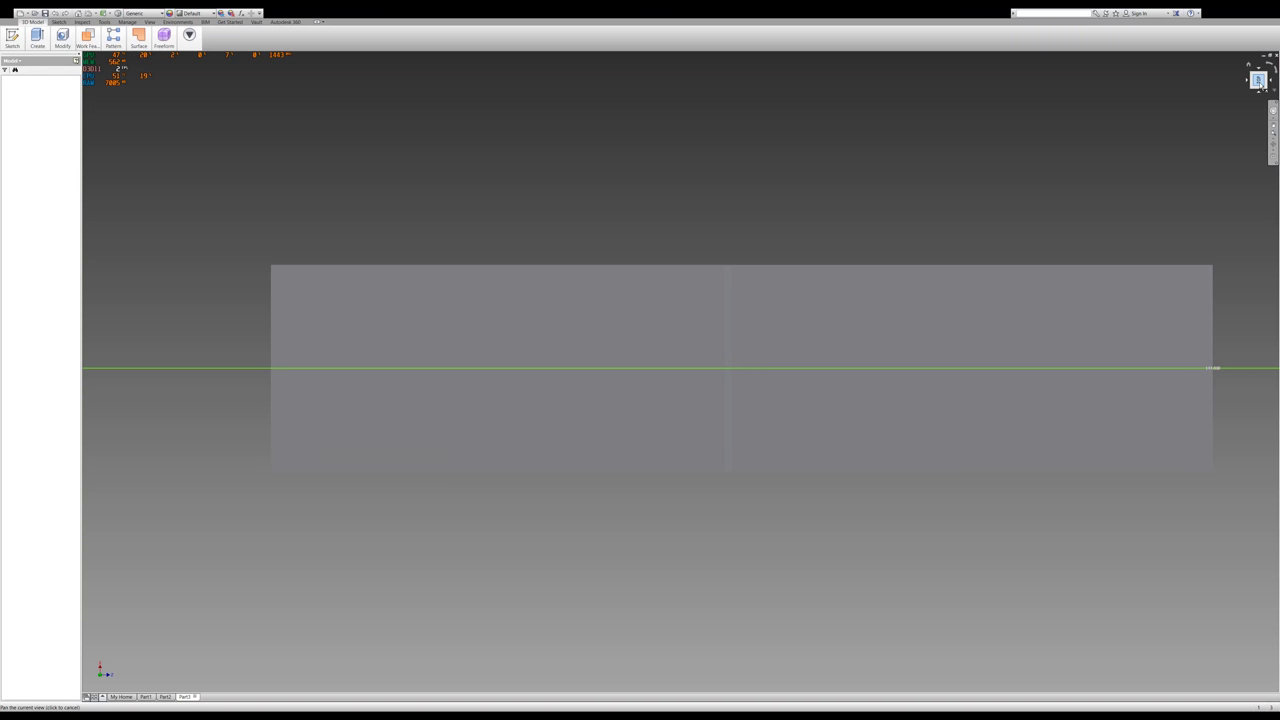
Orbit the part to an angled view of the fuselage nose edges
shift+middle_drag(1212, 368, 96, 147)
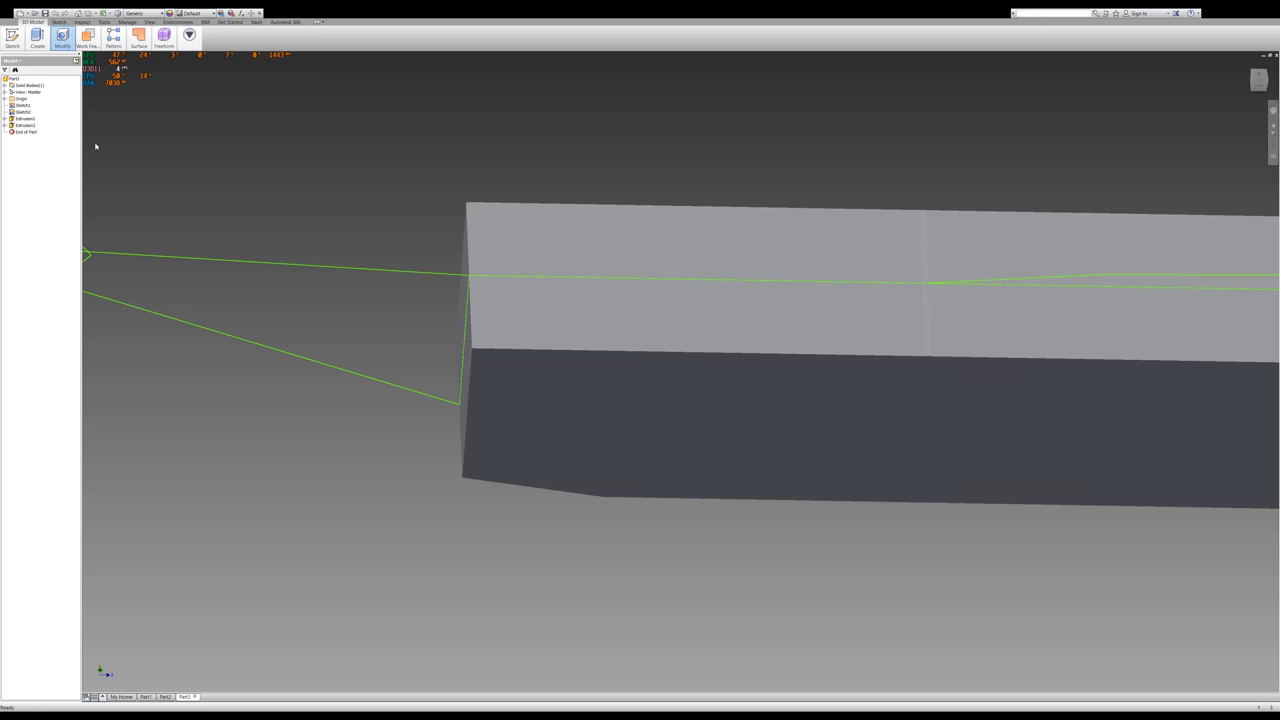
Turn the part to show the fuselage block's long side
shift+middle_drag(96, 147, 361, 455)
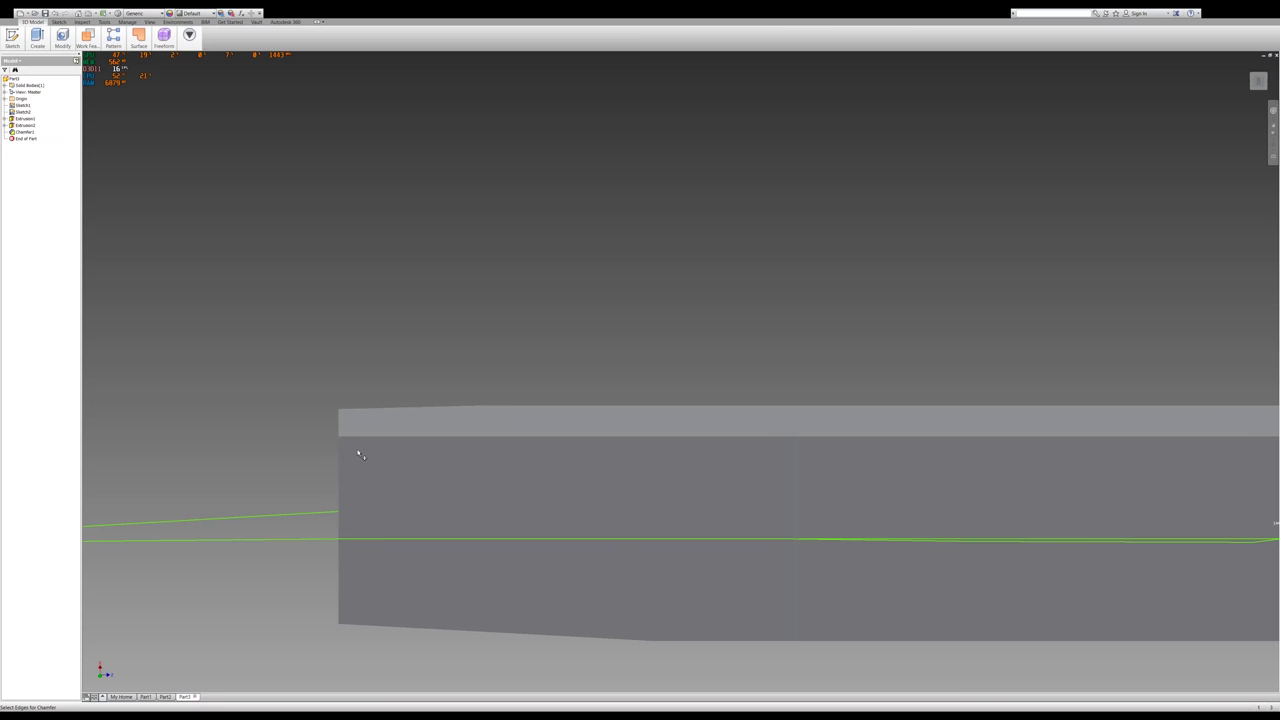
Apply Chamfer2 to the nose underside and finish the chamfer command
key(Return)
key(F6)
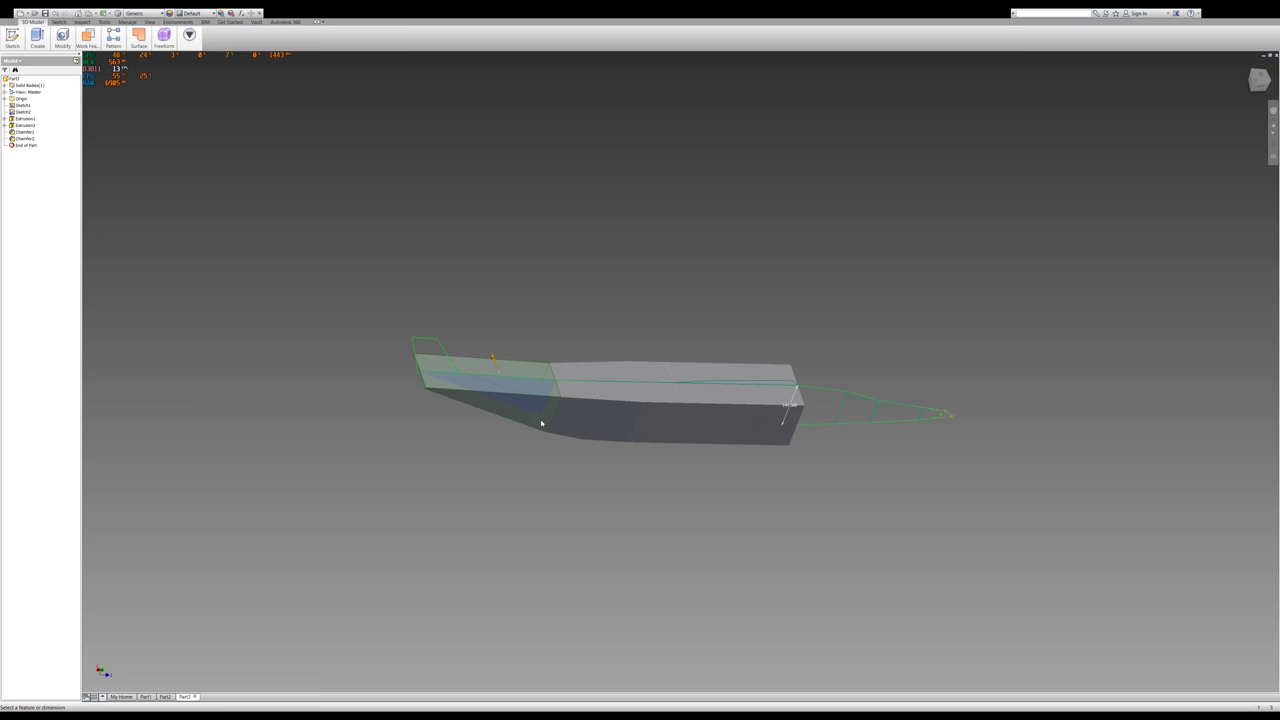
Zoom in on the fuselage nose to pick edges for another chamfer
scroll(541, 423, up, 5)
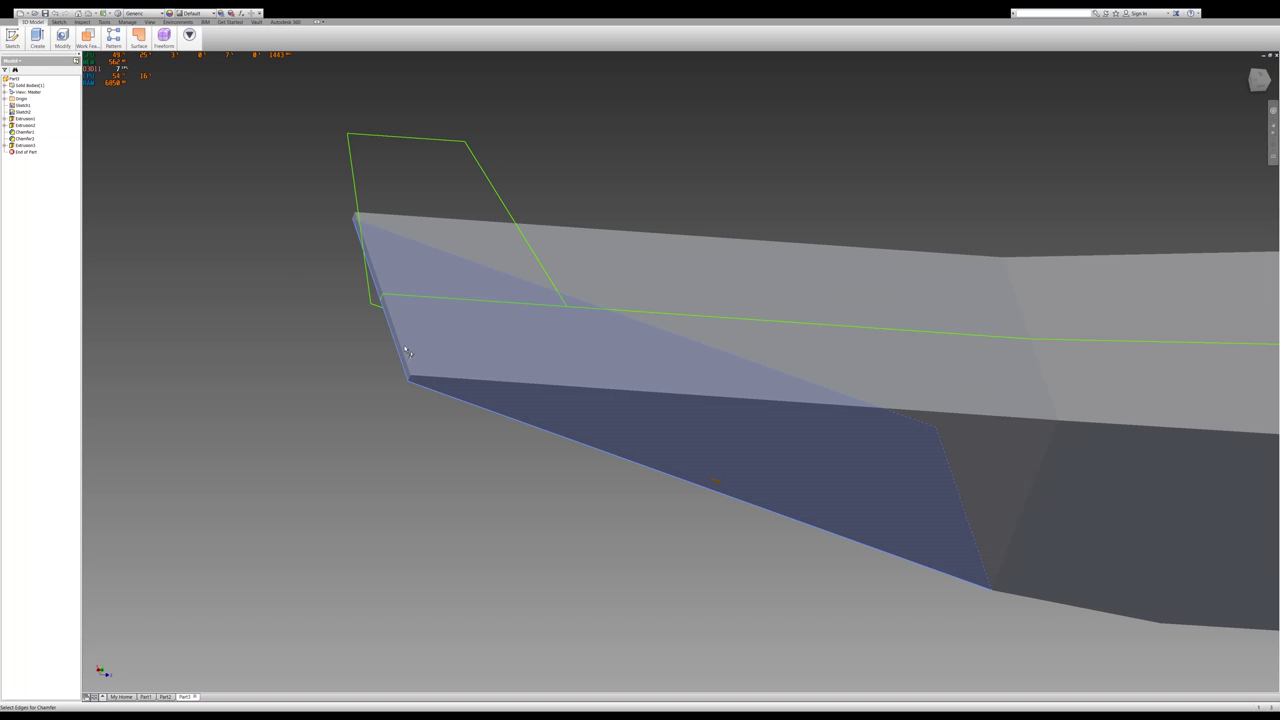
Cancel the pending nose chamfer with Esc
key(Escape)
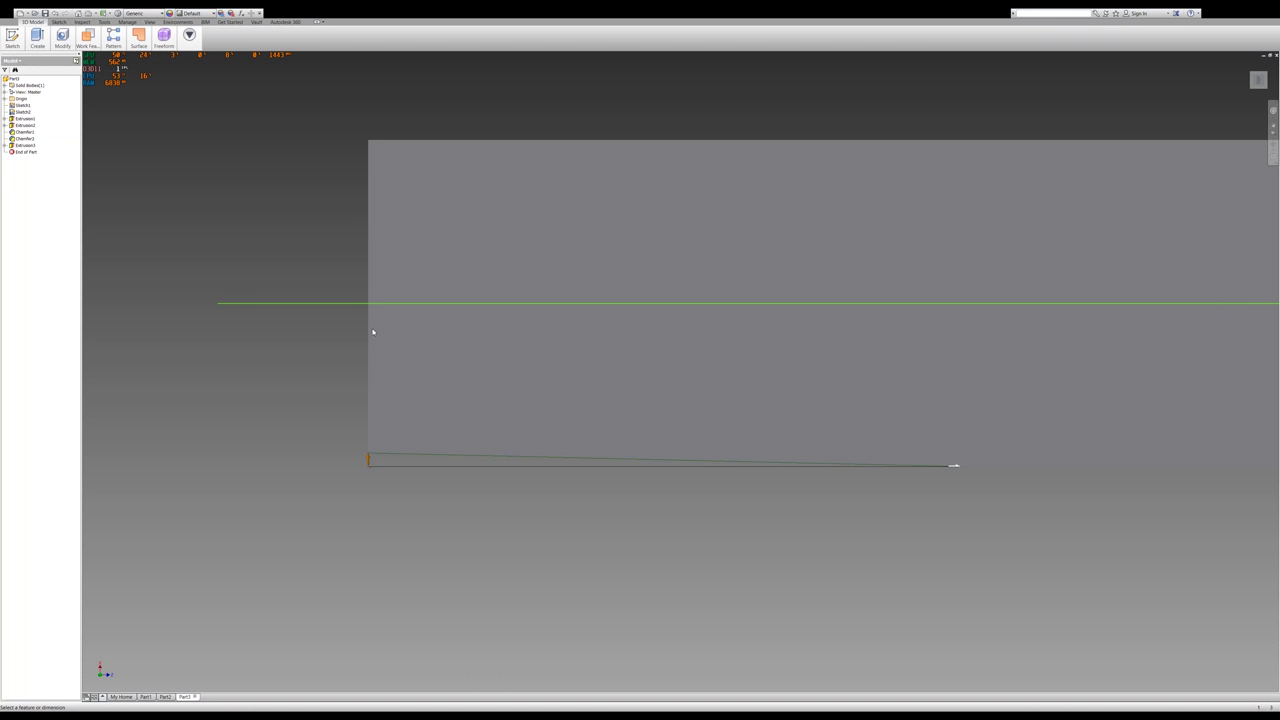
Start a new chamfer and orbit the part to show the fuselage's end face
key(ctrl+shift+k)
shift+middle_drag(373, 332, 688, 363)
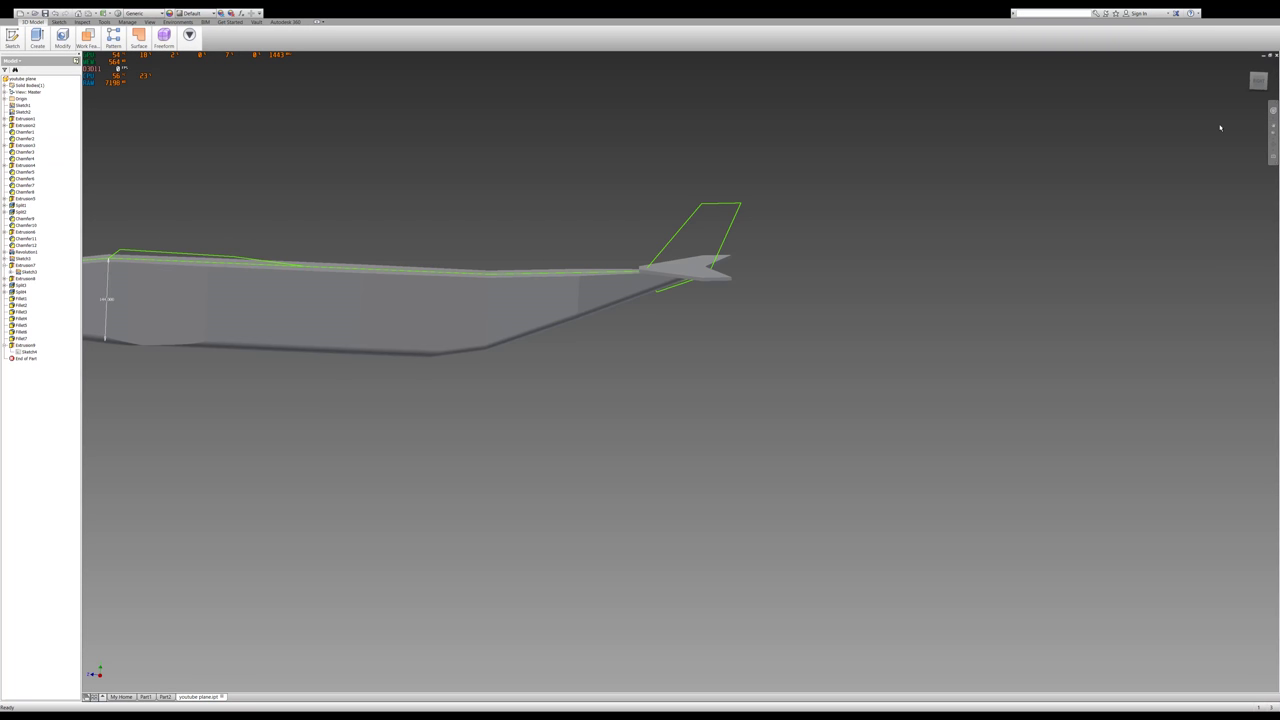
Swing from the side view to a slightly elevated angle and zoom in on the fuselage nose
mouse_move(714, 180)
shift+middle_down()
mouse_move(714, 220)
mouse_move(629, 276)
shift+middle_up()
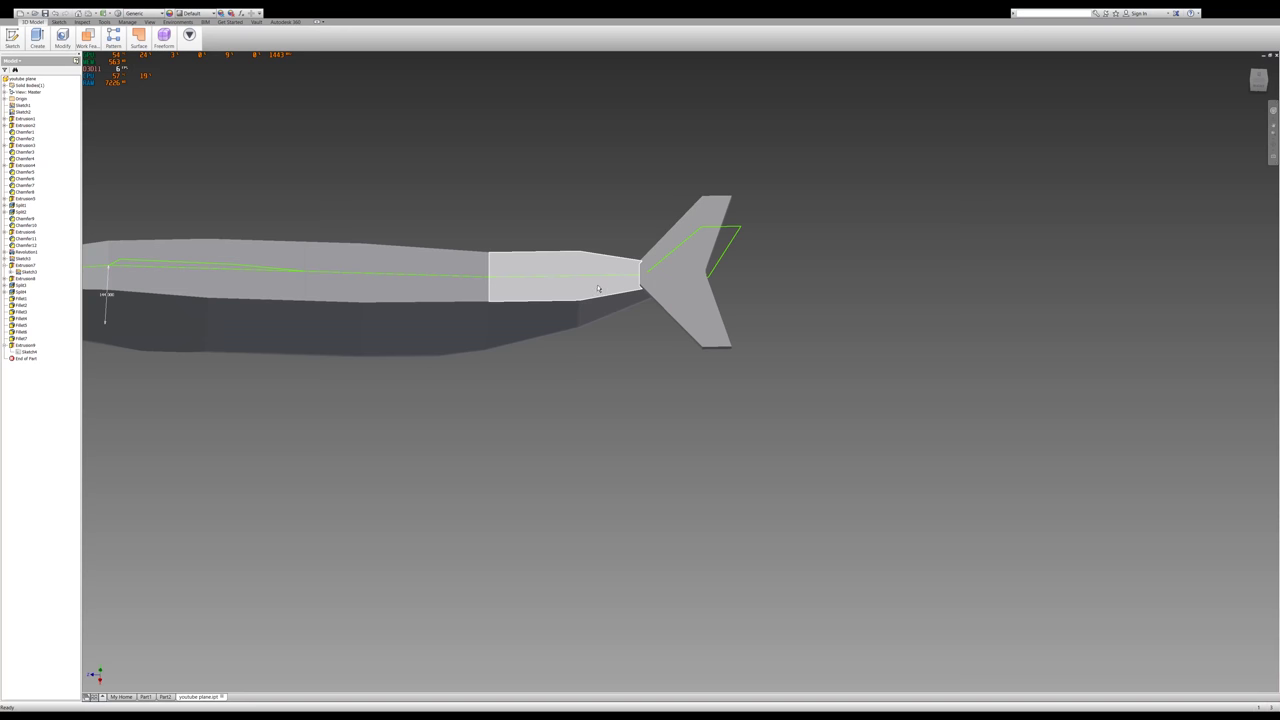
click(1260, 77)
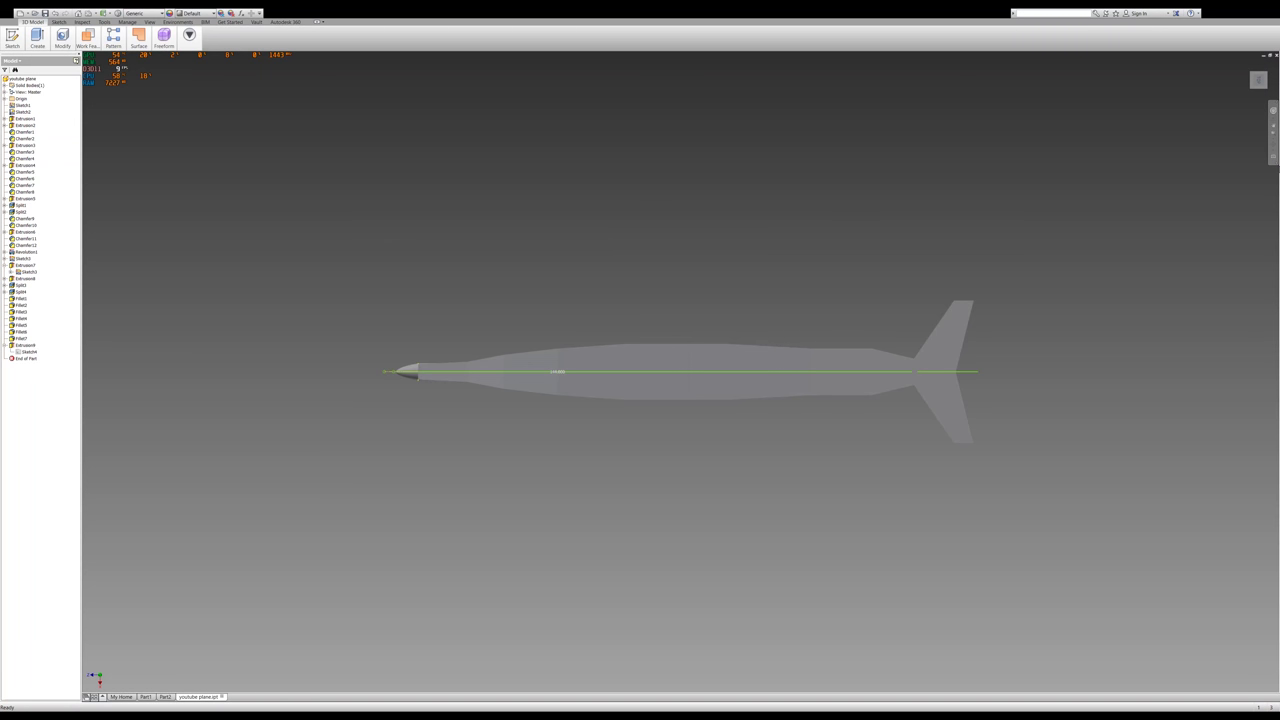
click(1255, 79)
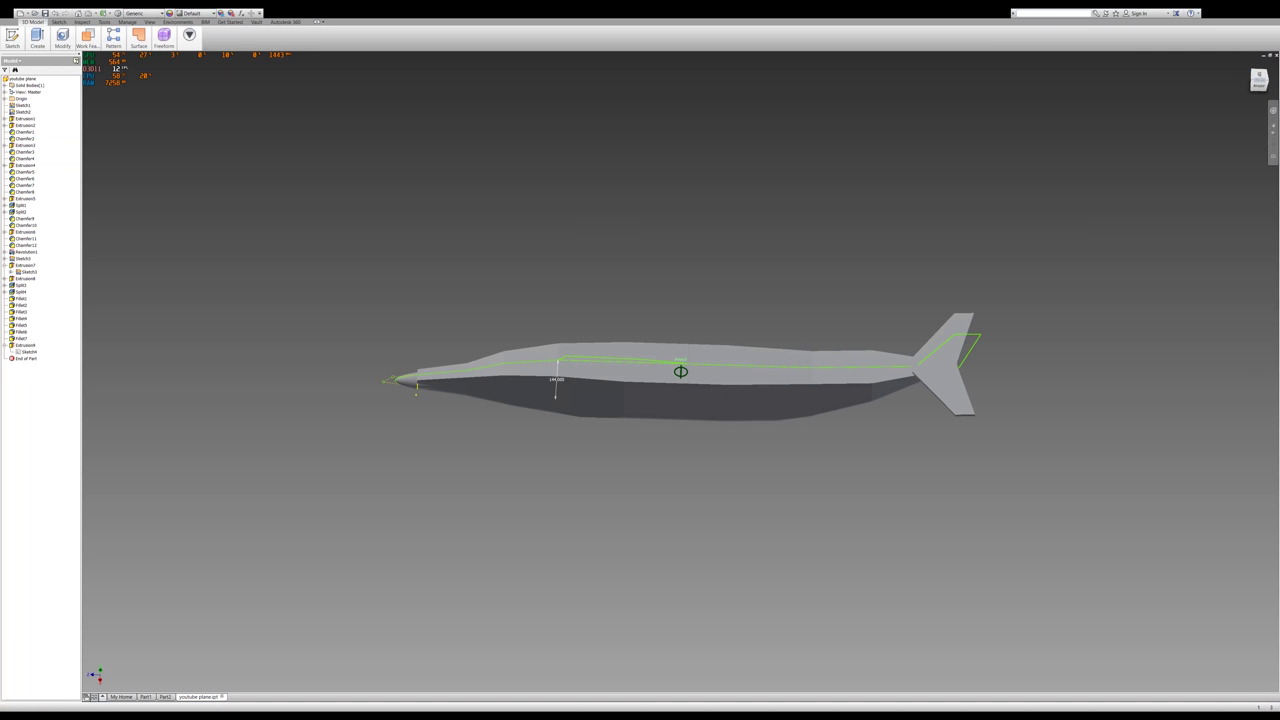
scroll(483, 402, up, 5)
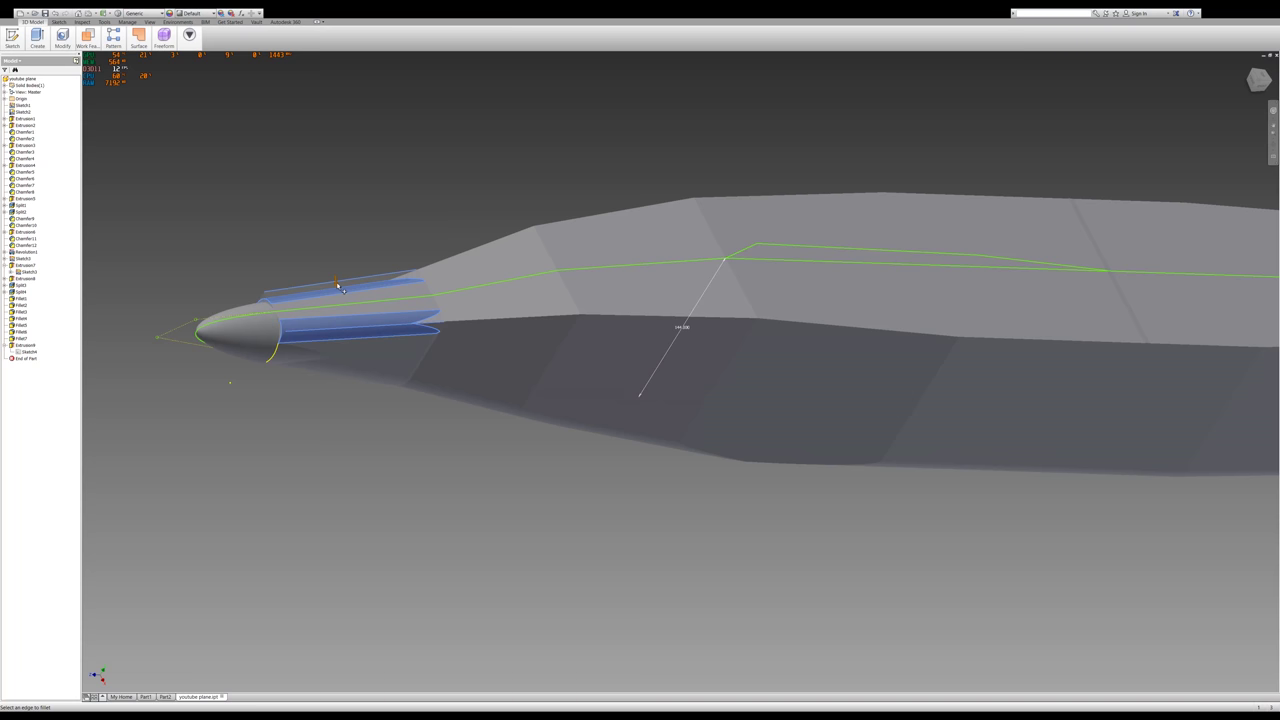
Add another intake strip edge near the nose to the fillet selection
scroll(338, 287, up, 4)
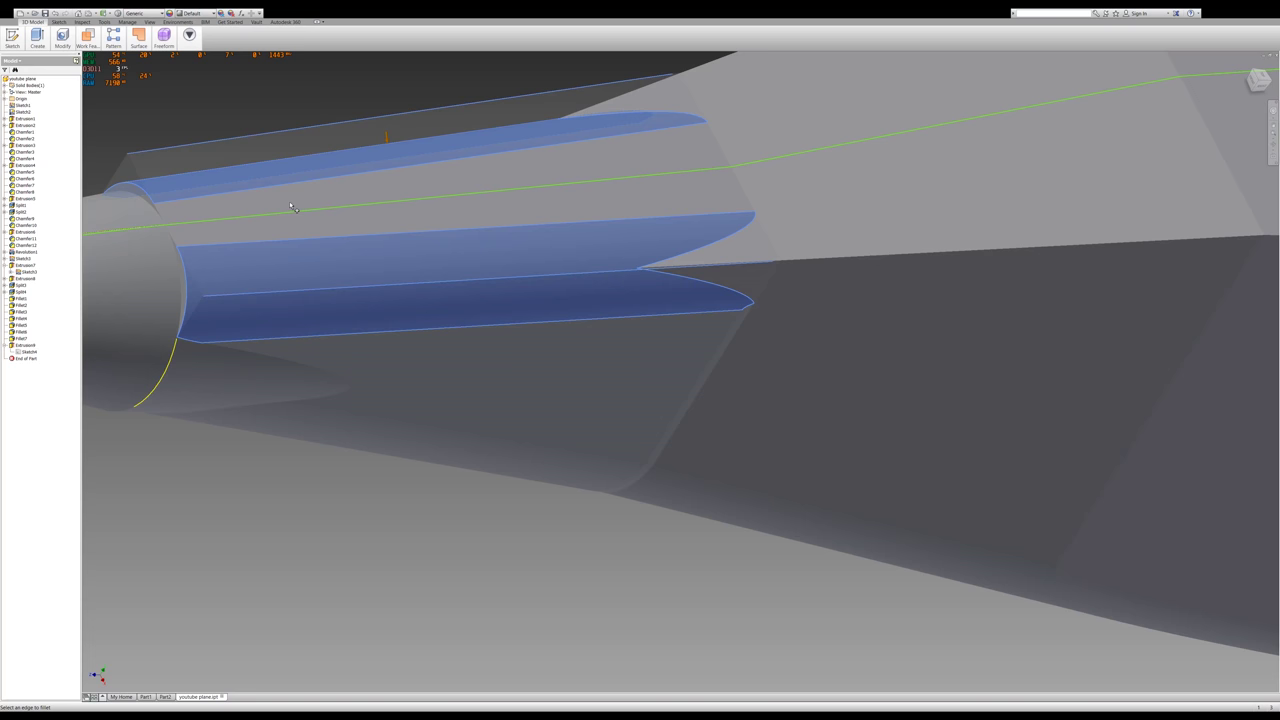
scroll(291, 206, down, 4)
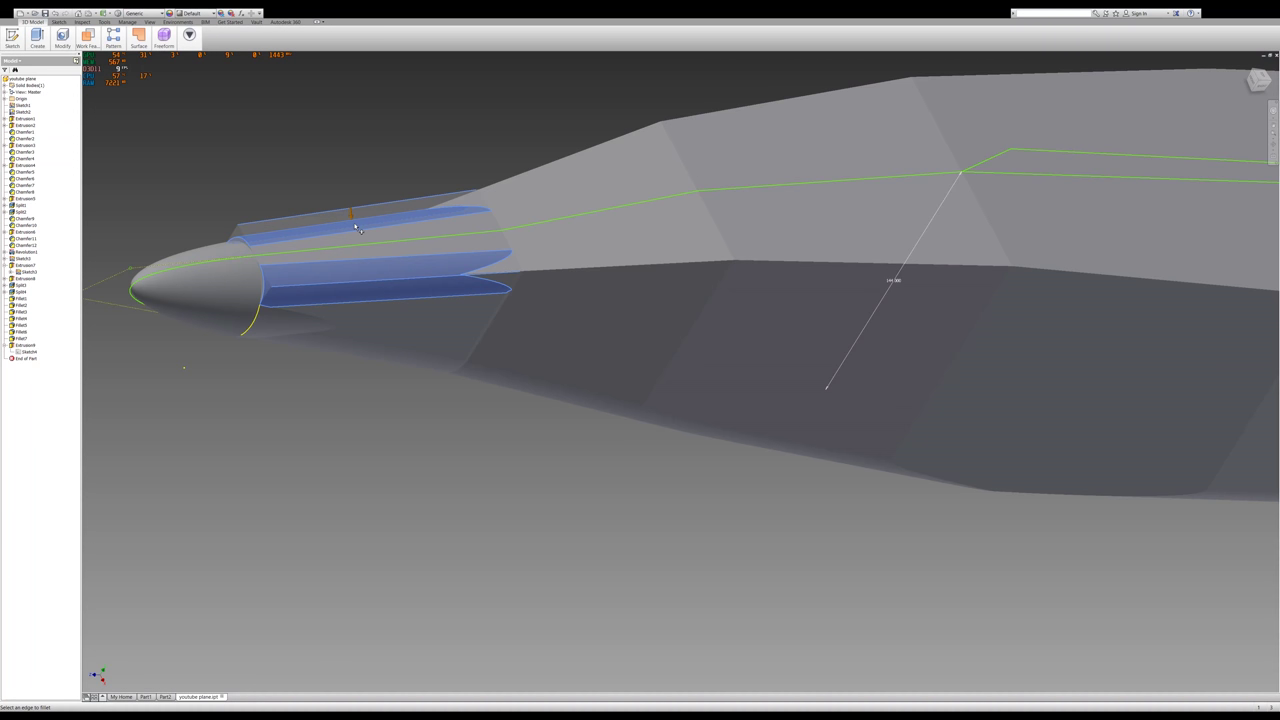
click(356, 228)
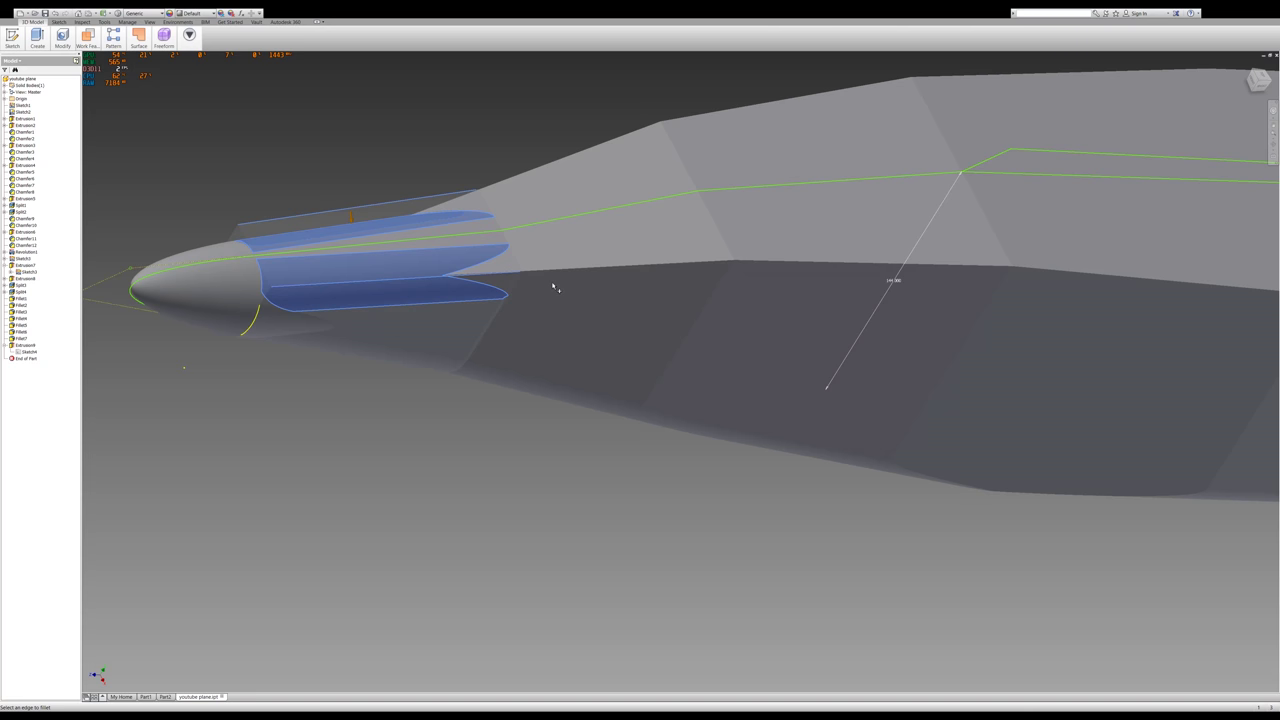
middle_drag(553, 288, 363, 275)
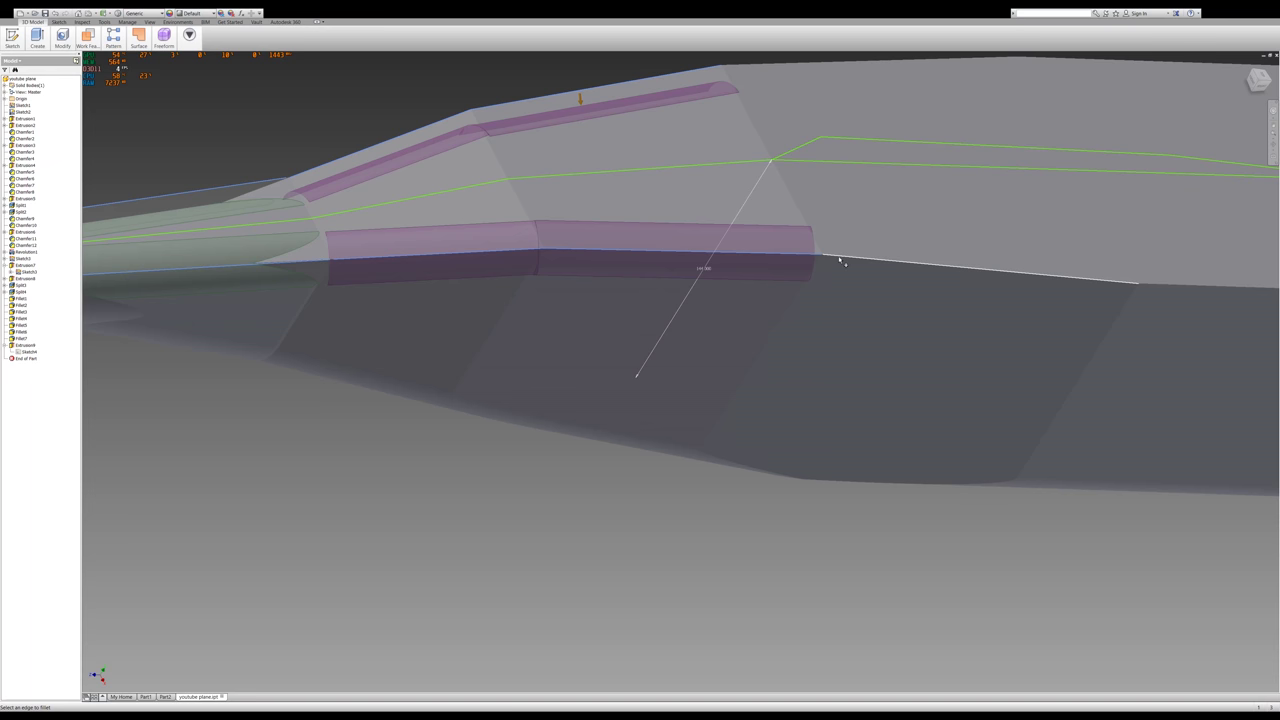
Frame the long side edges of the fuselage and apply the pending fillet to them
key(F5)
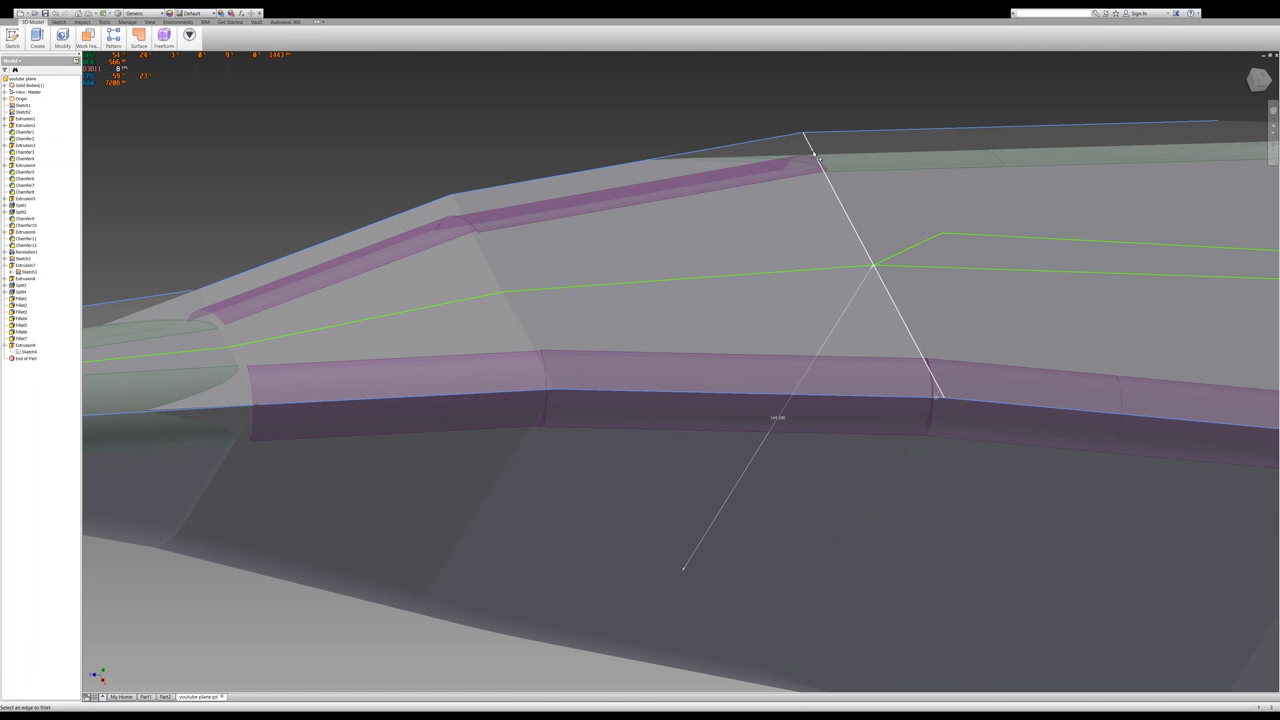
scroll(818, 158, down, 5)
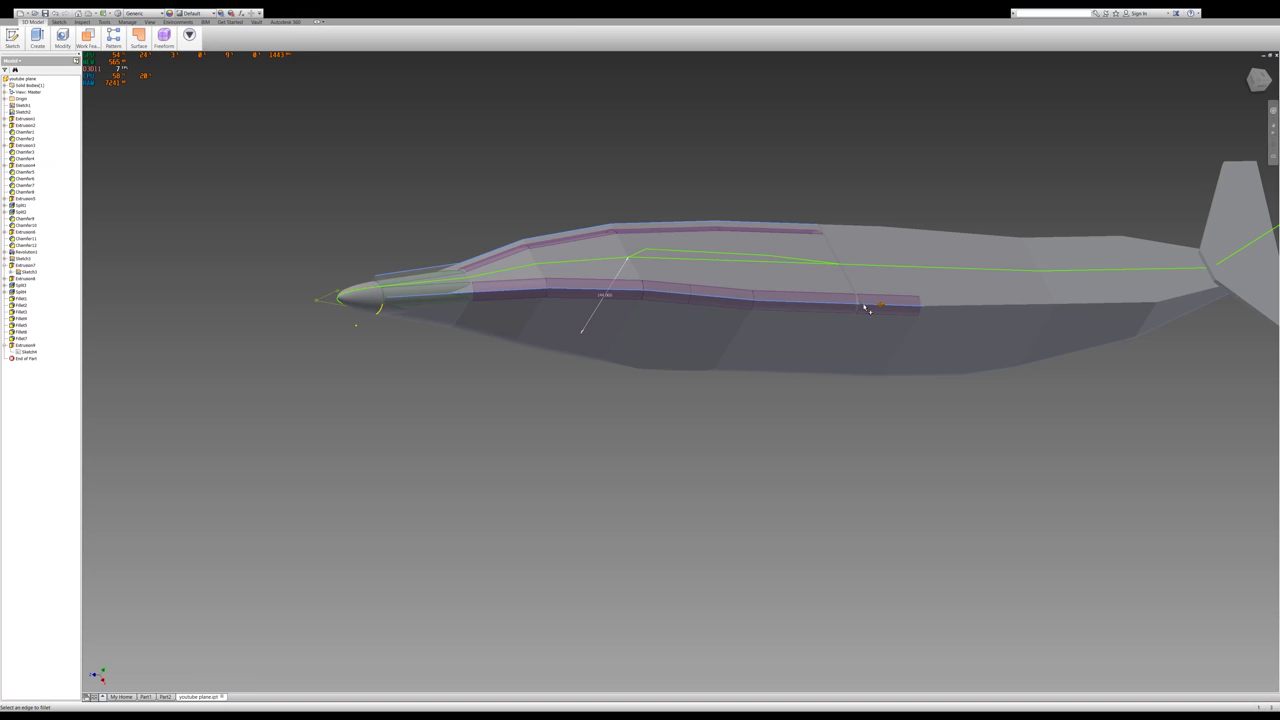
key(Escape)
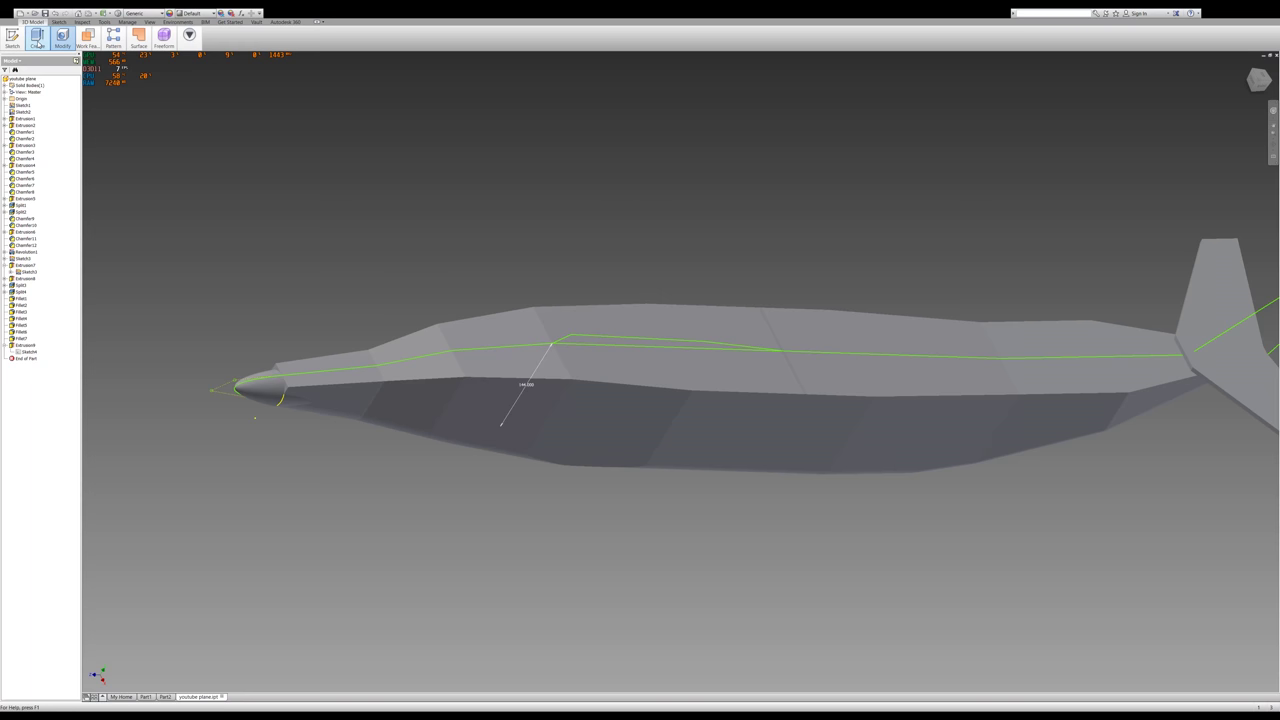
Start a new fillet on the fuselage's lower side edge
key(f)
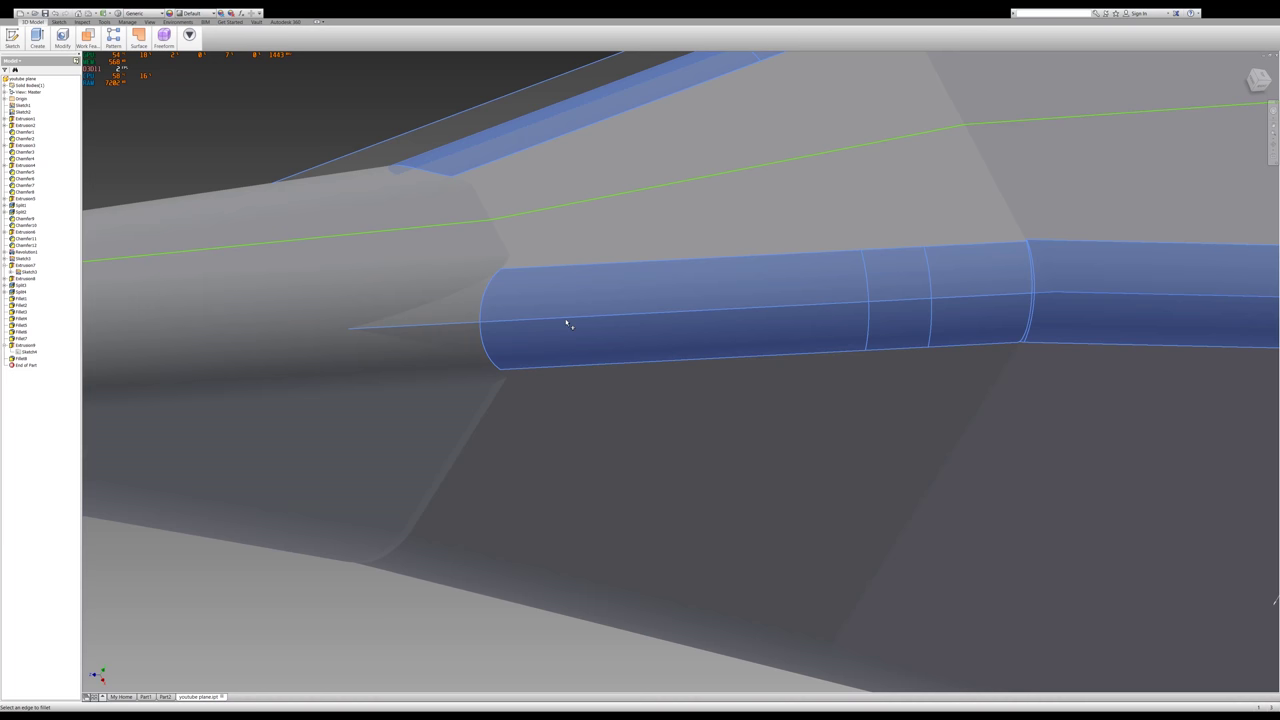
Zoom out to the whole plane after the lower side edge fillet
scroll(567, 323, down, 10)
middle_drag(567, 323, 680, 372)
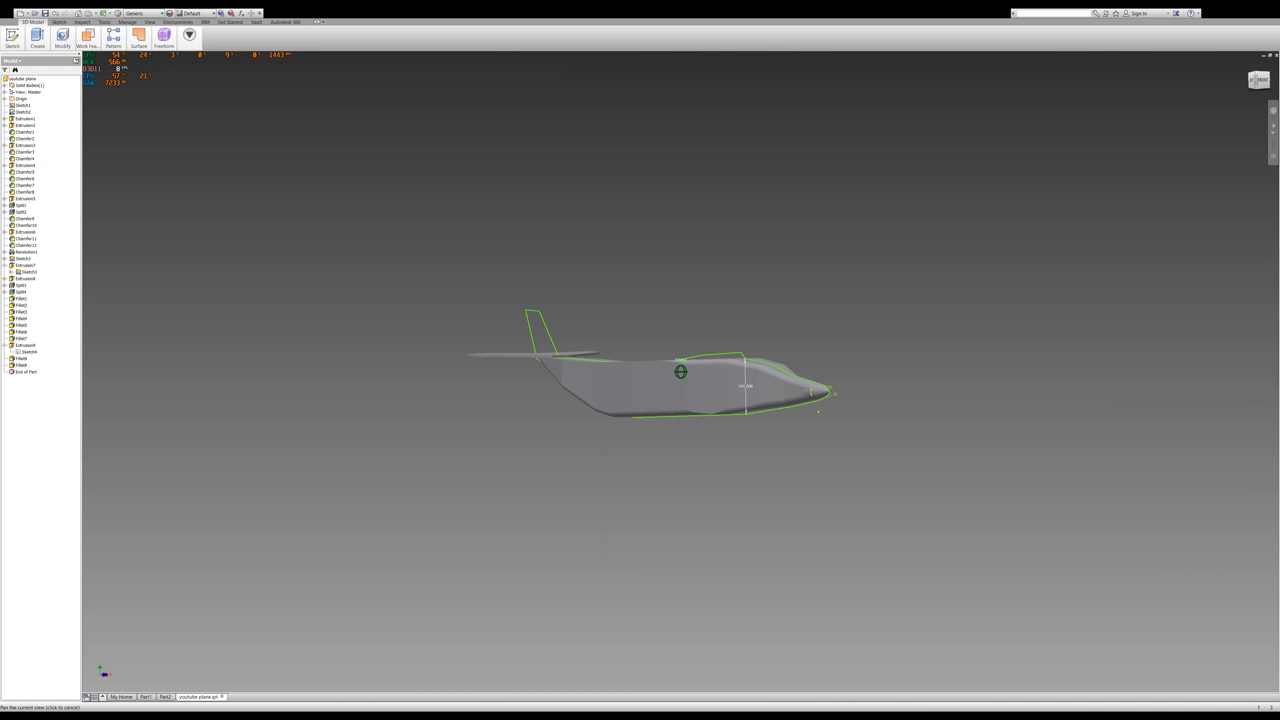
View the plane from the front and commit the split of the fuselage body
click(1256, 80)
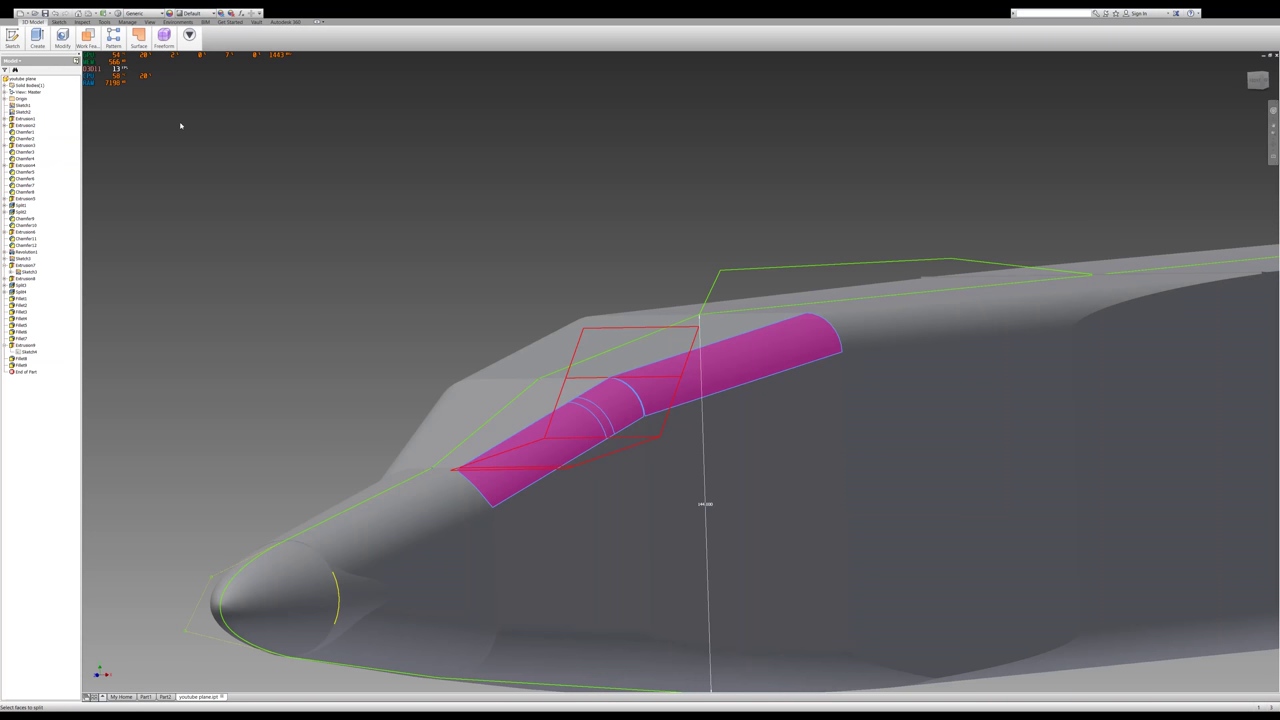
key(Return)
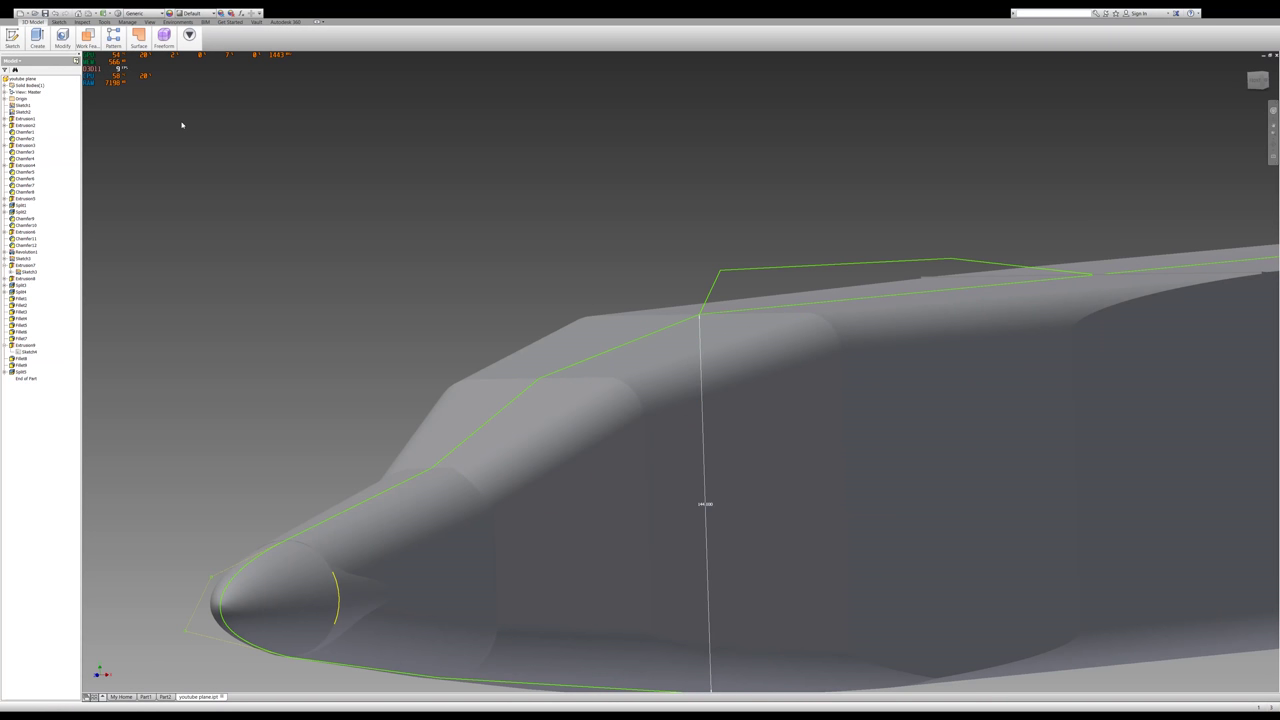
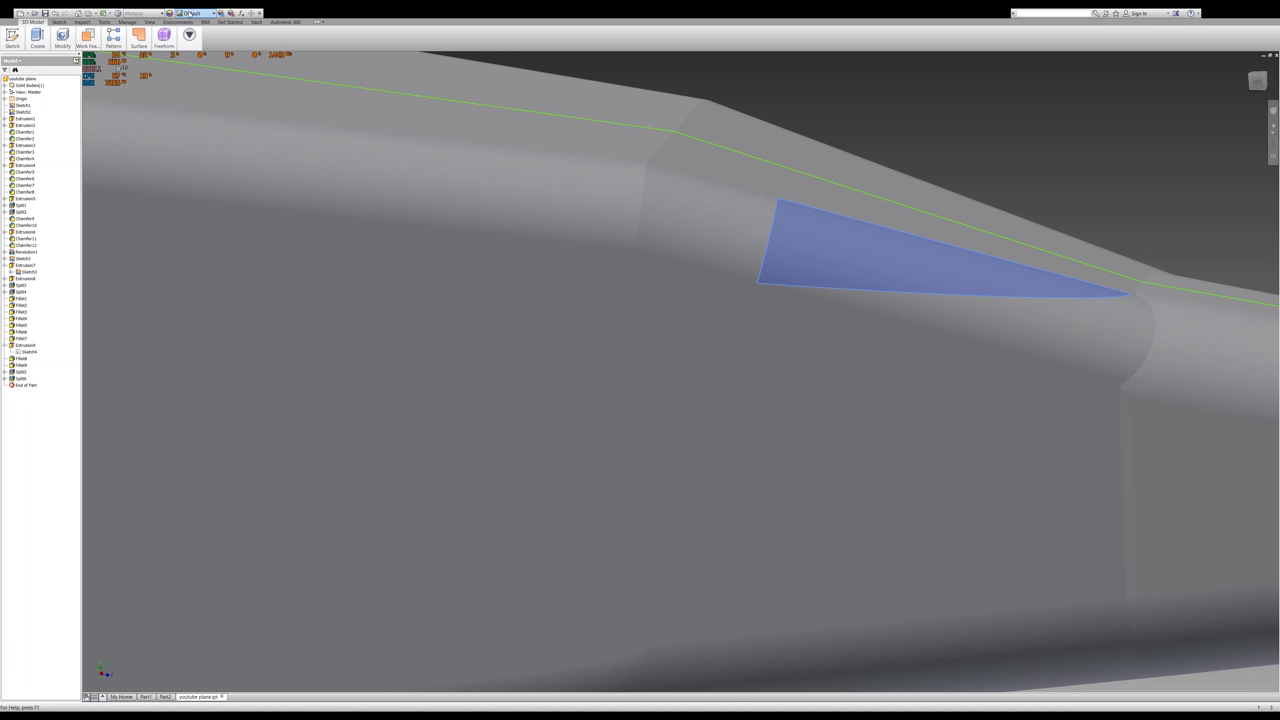
Zoom out from the fuselage close-up to a side view of the nose and yellow cockpit window
key(F6)
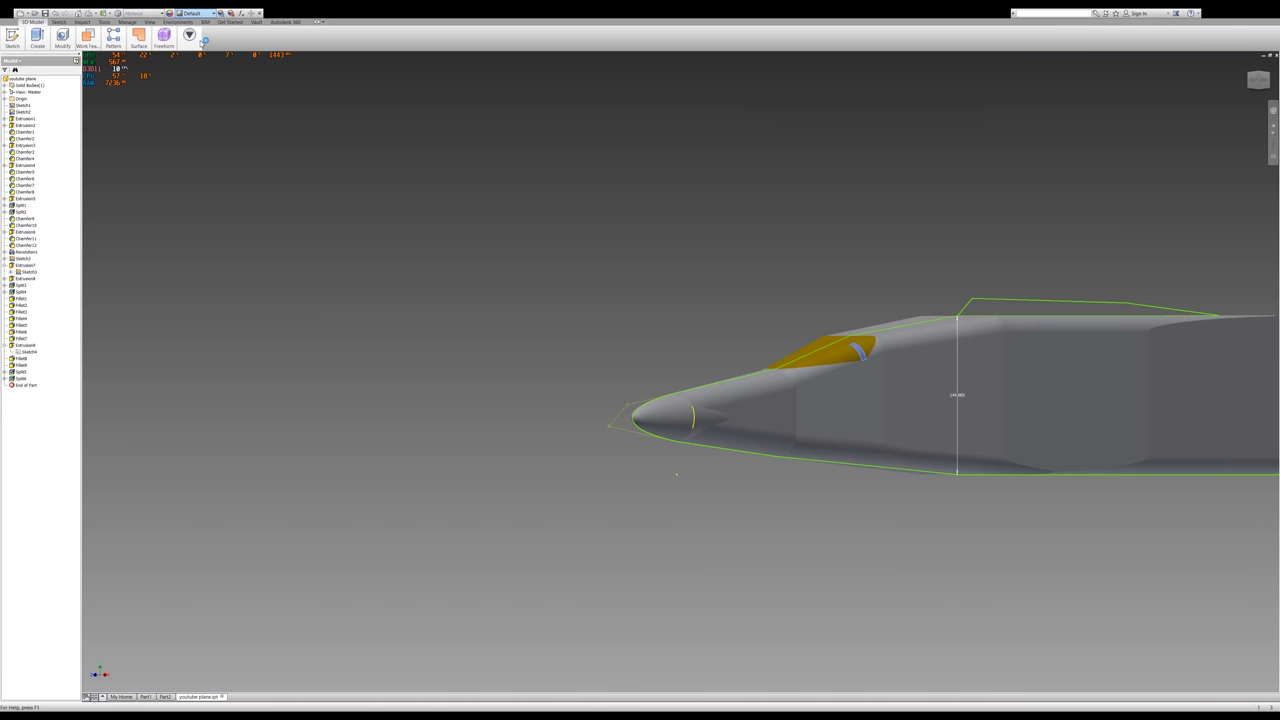
scroll(679, 263, down, 3)
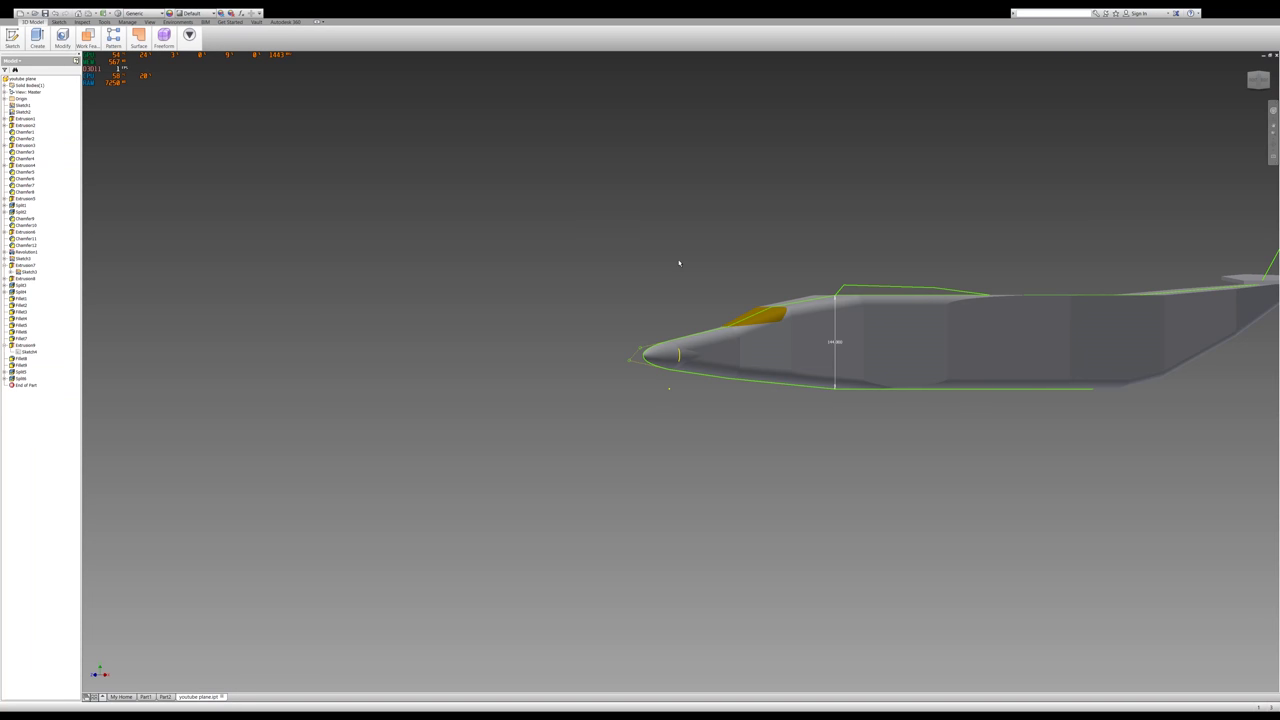
Return to the isometric home view and create Sketch5 on the work plane along the fuselage
key(F6)
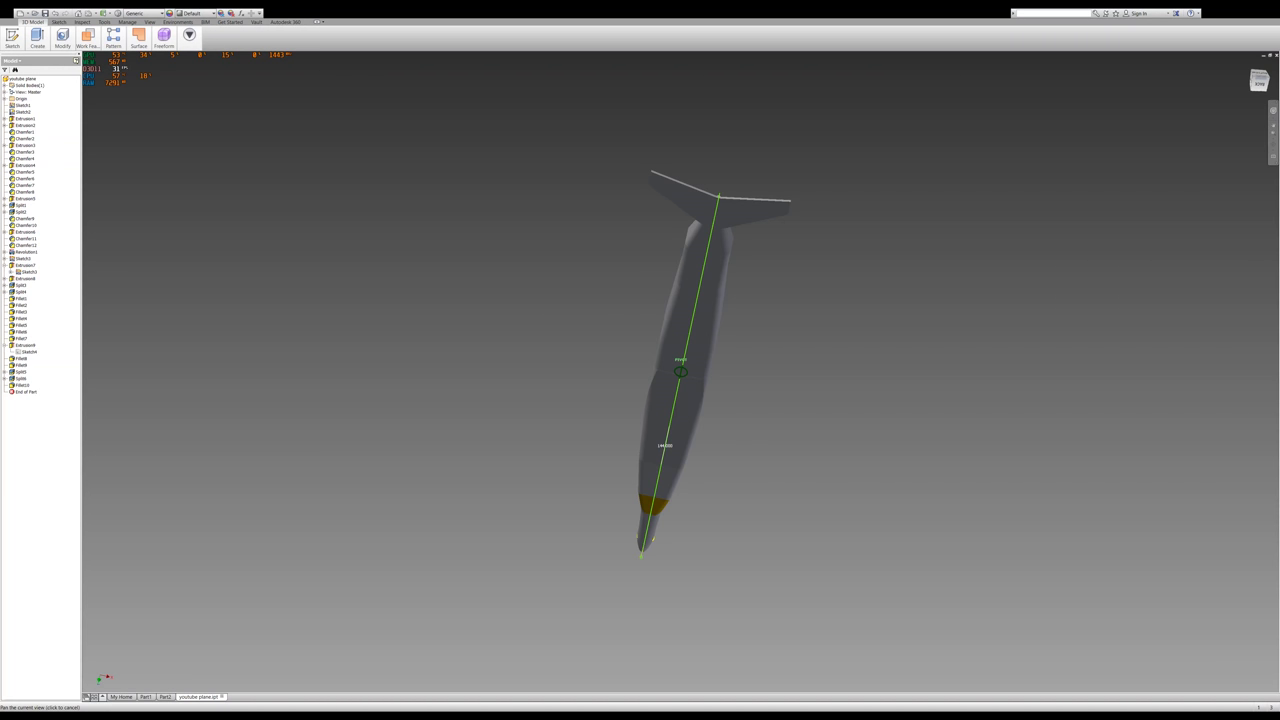
click(12, 38)
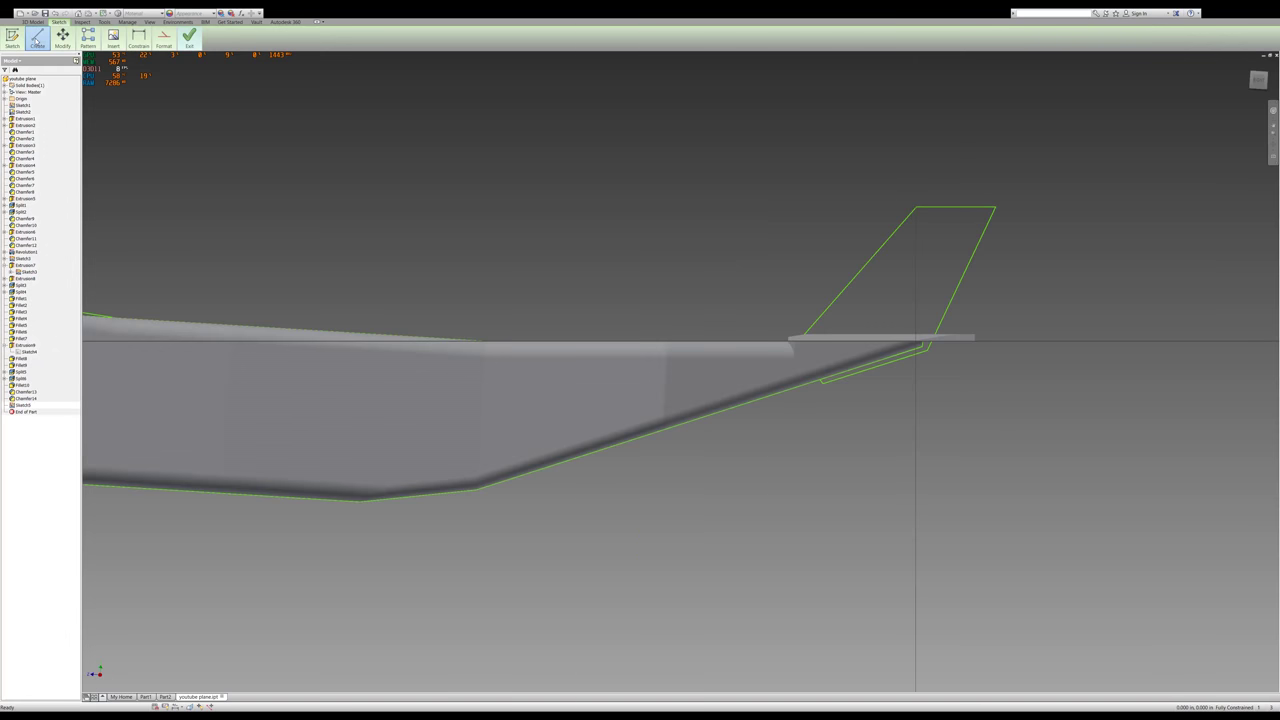
Activate the Line tool in the tail sketch, then finish the sketch back to the 3D model
click(37, 38)
right_drag(976, 349, 698, 476)
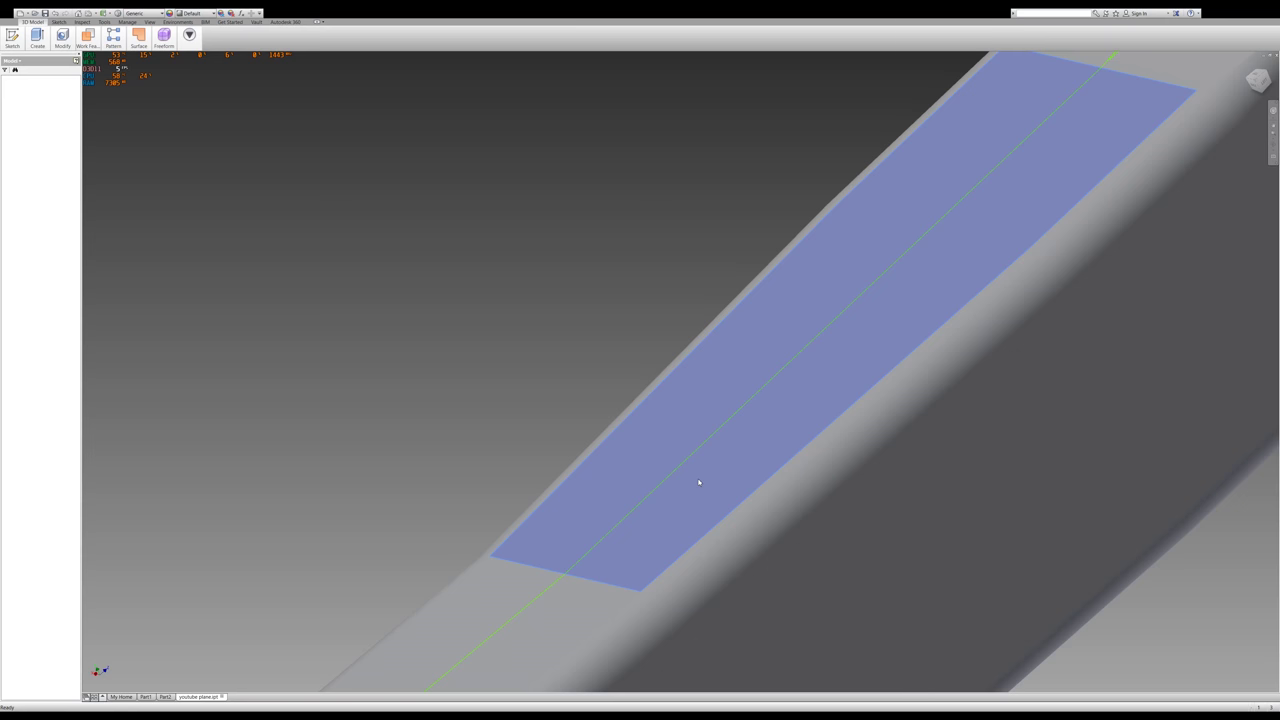
Finish the new side-plane sketch and show the shaded fuselage
right_drag(699, 482, 718, 452)
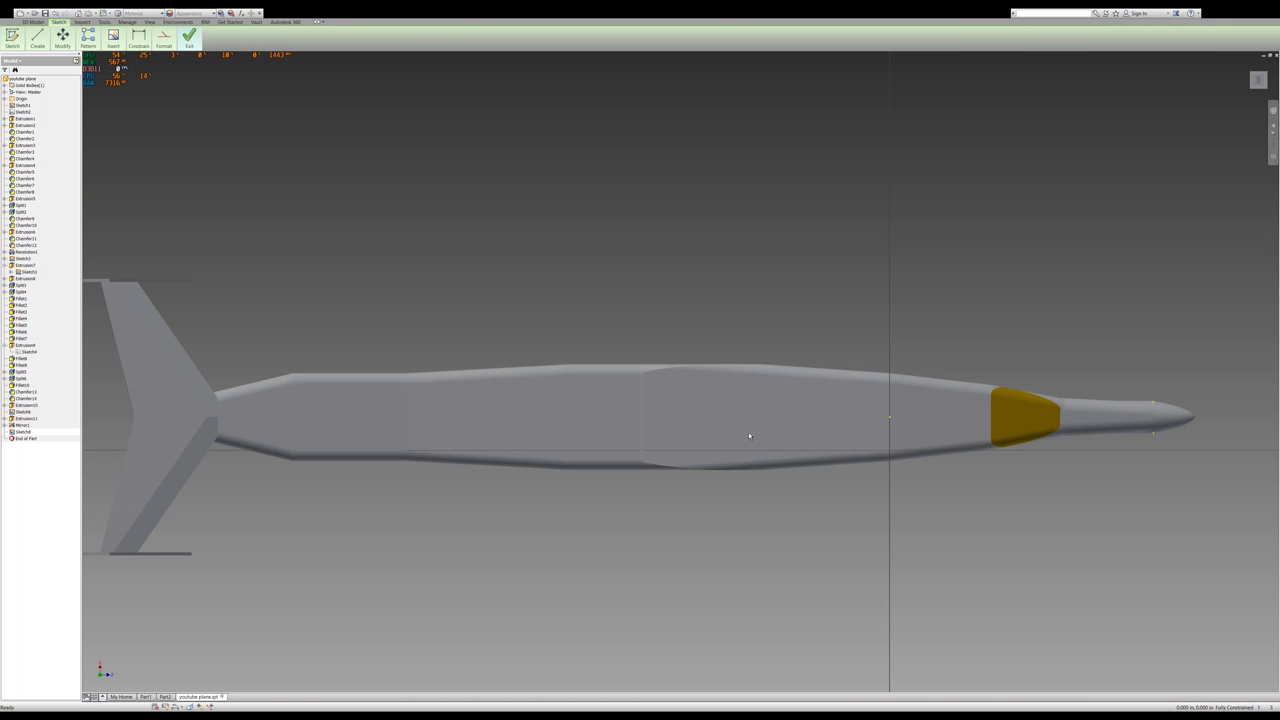
Drag the swept fin outline to a spot above the fuselage's mid-section
drag(748, 432, 528, 228)
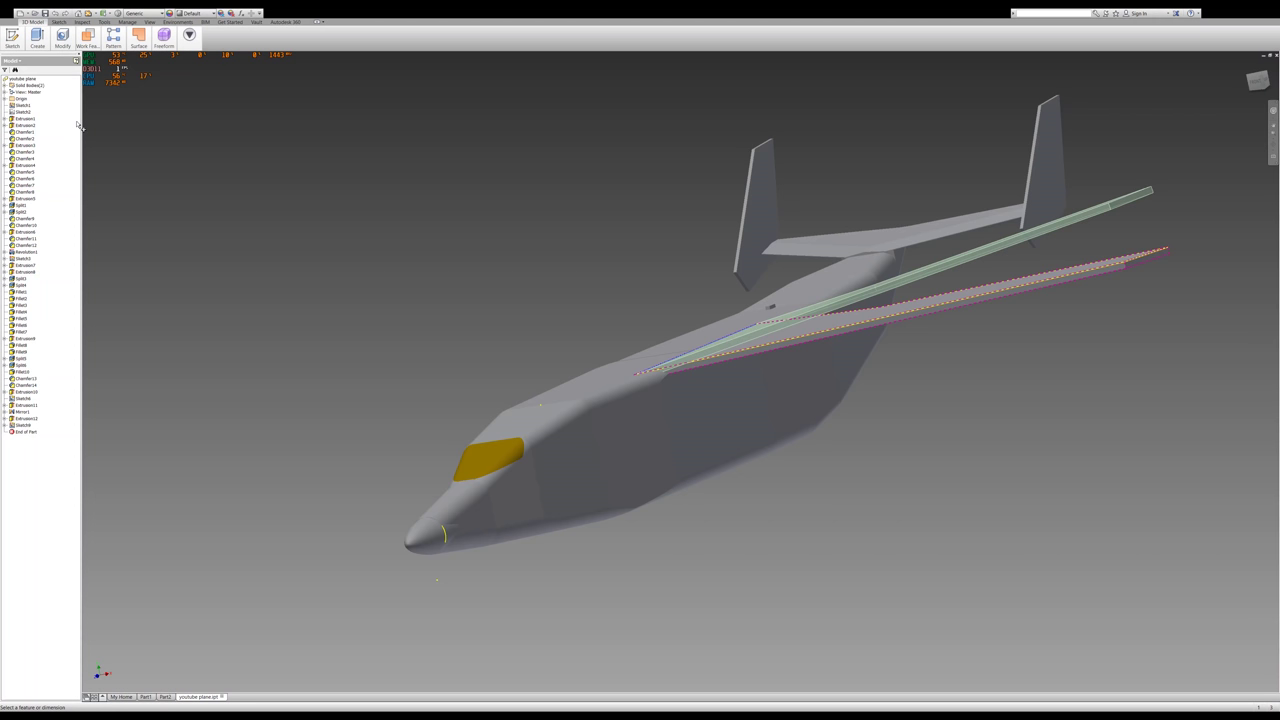
Start a sketch on the wing work plane and nudge the view of the plane
click(1150, 193)
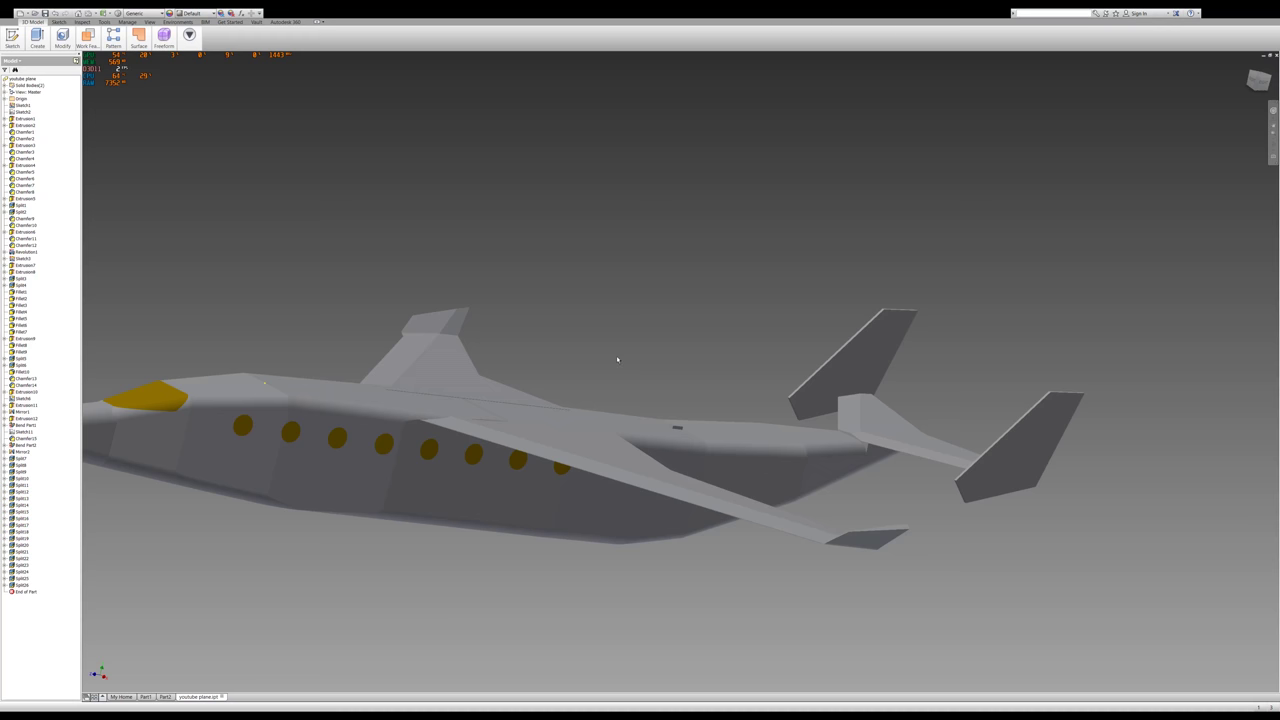
click(1263, 87)
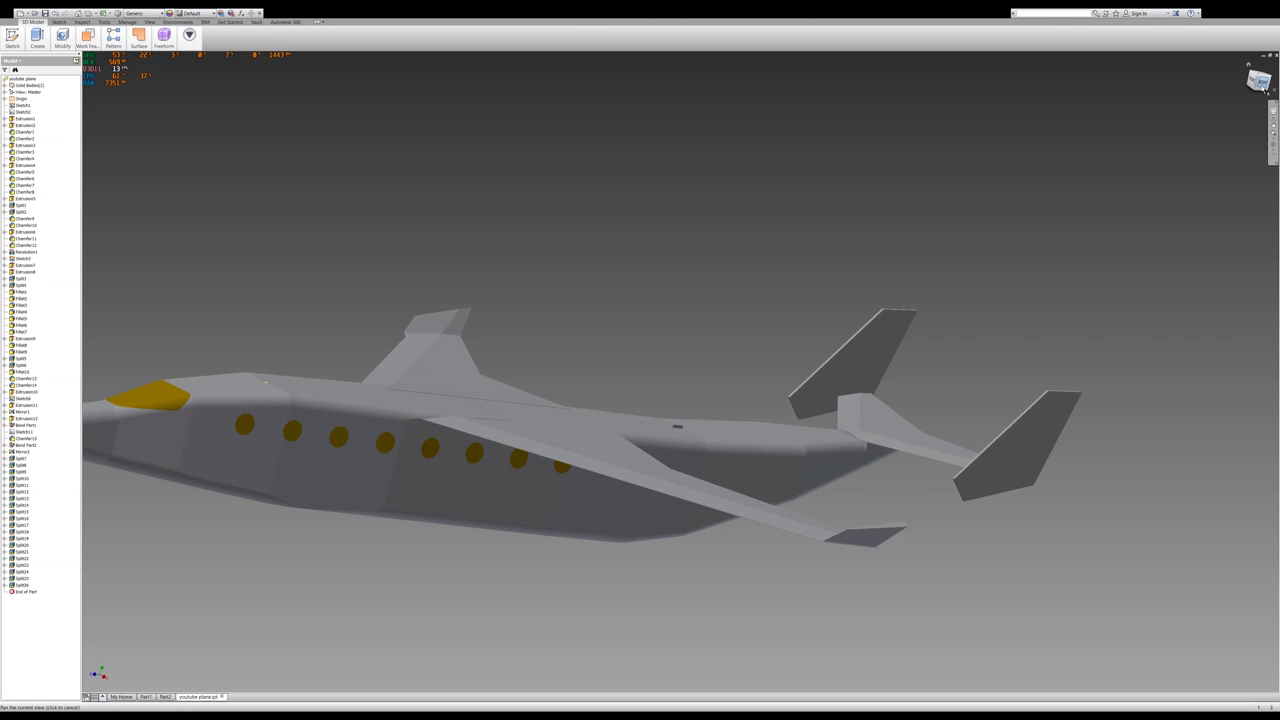
Move from a straight side view to an angled top view showing both tail fins
click(1263, 87)
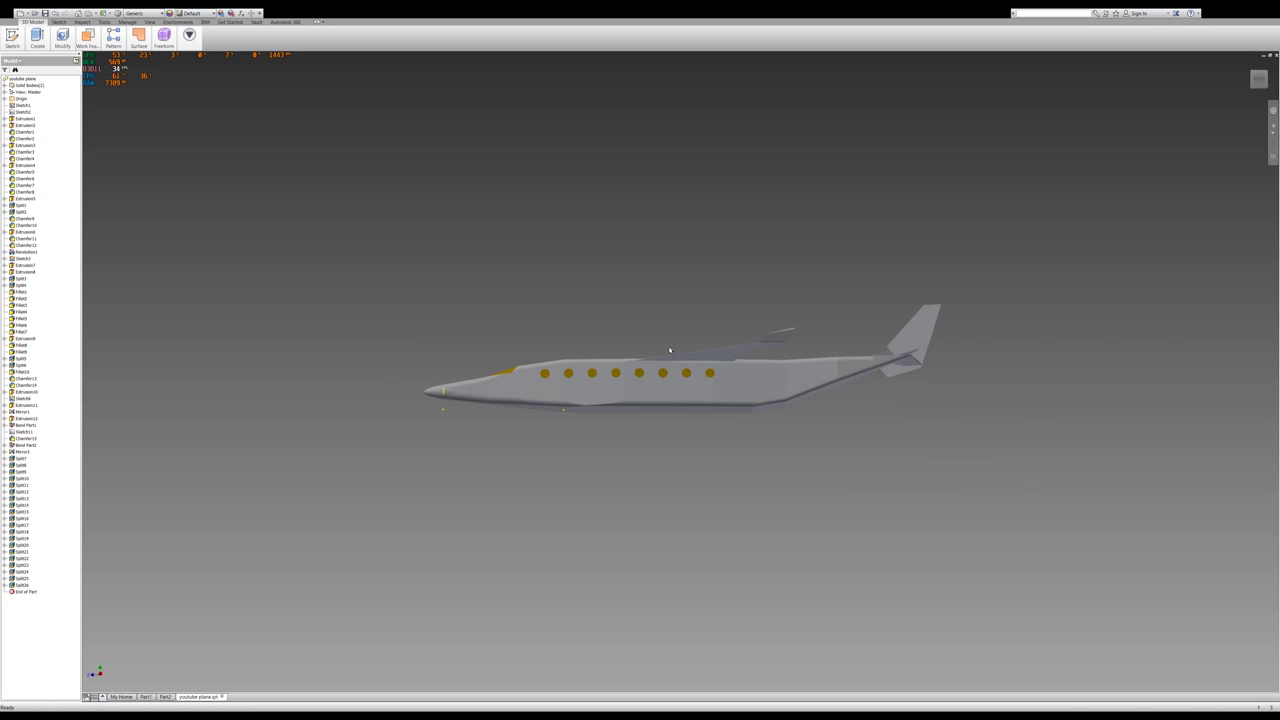
scroll(648, 372, up, 5)
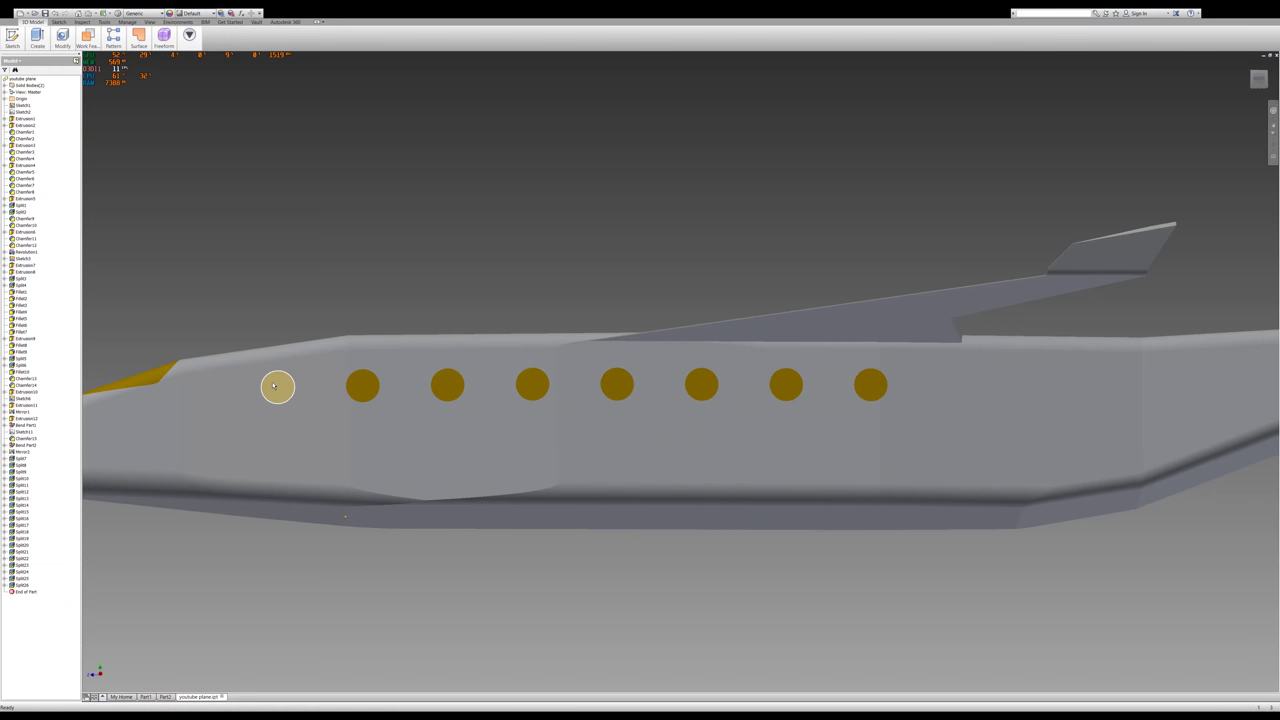
scroll(463, 385, down, 5)
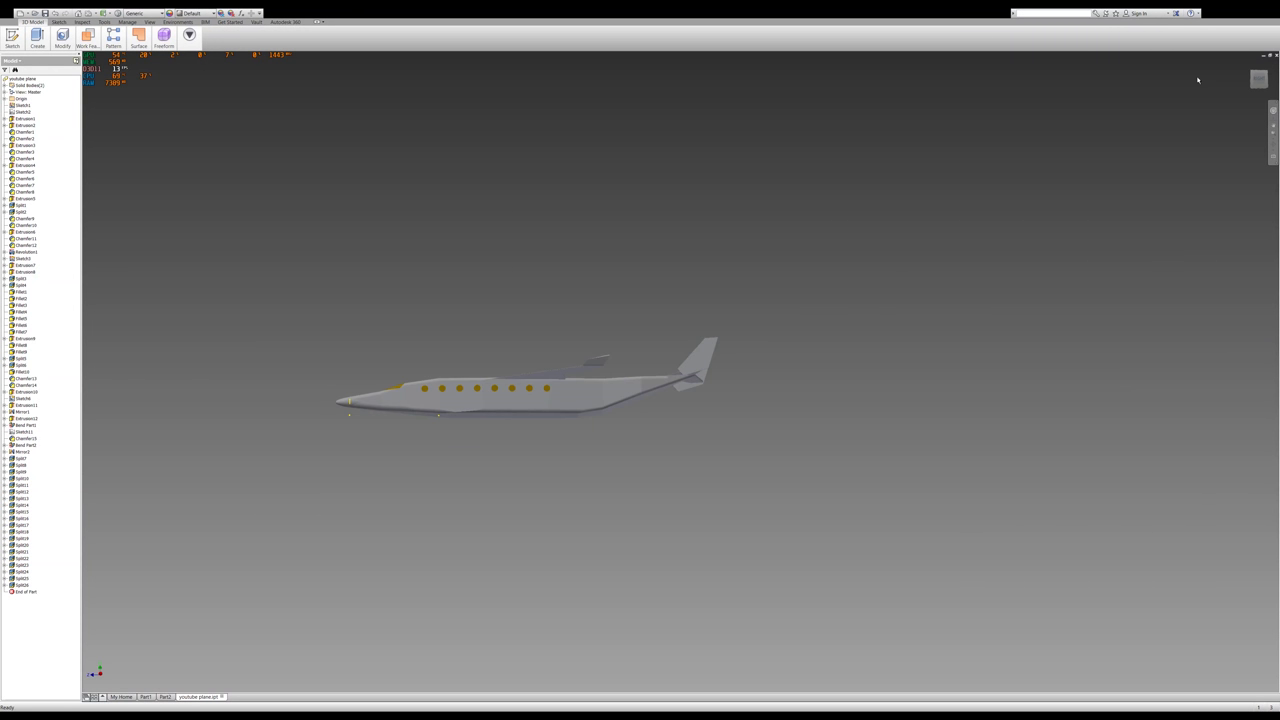
click(1250, 72)
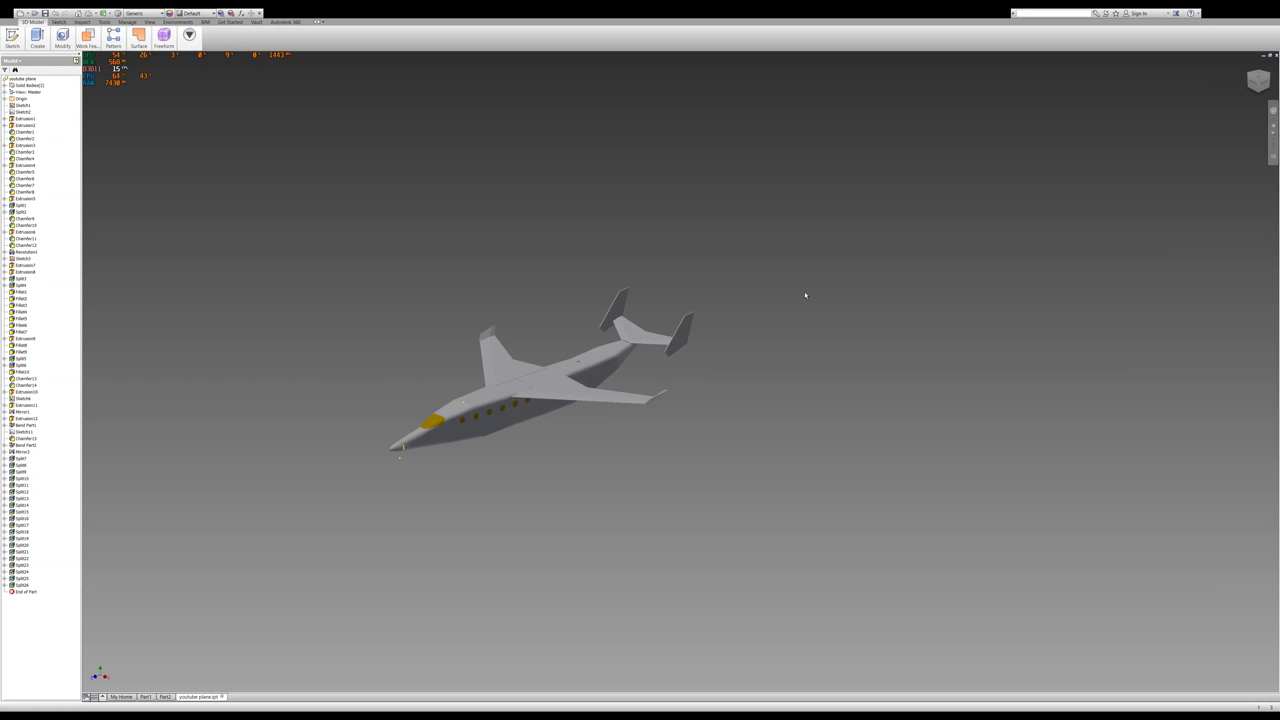
scroll(640, 338, up, 10)
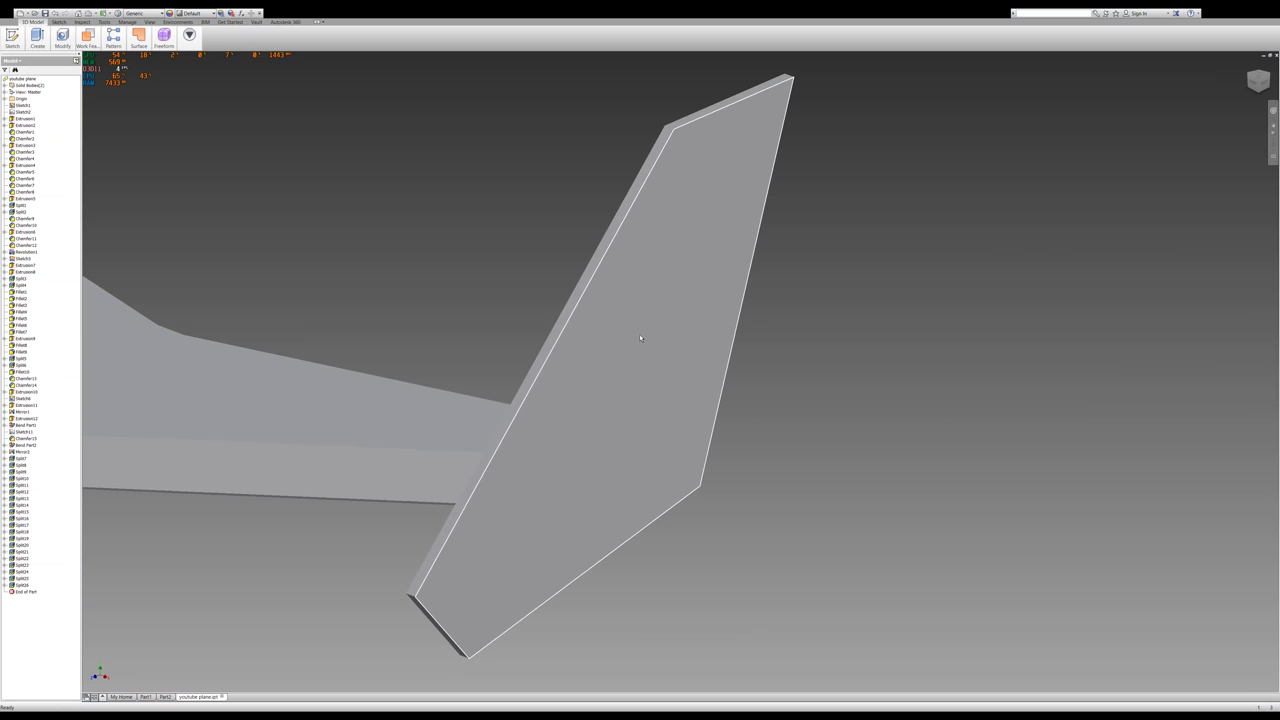
key(F5)
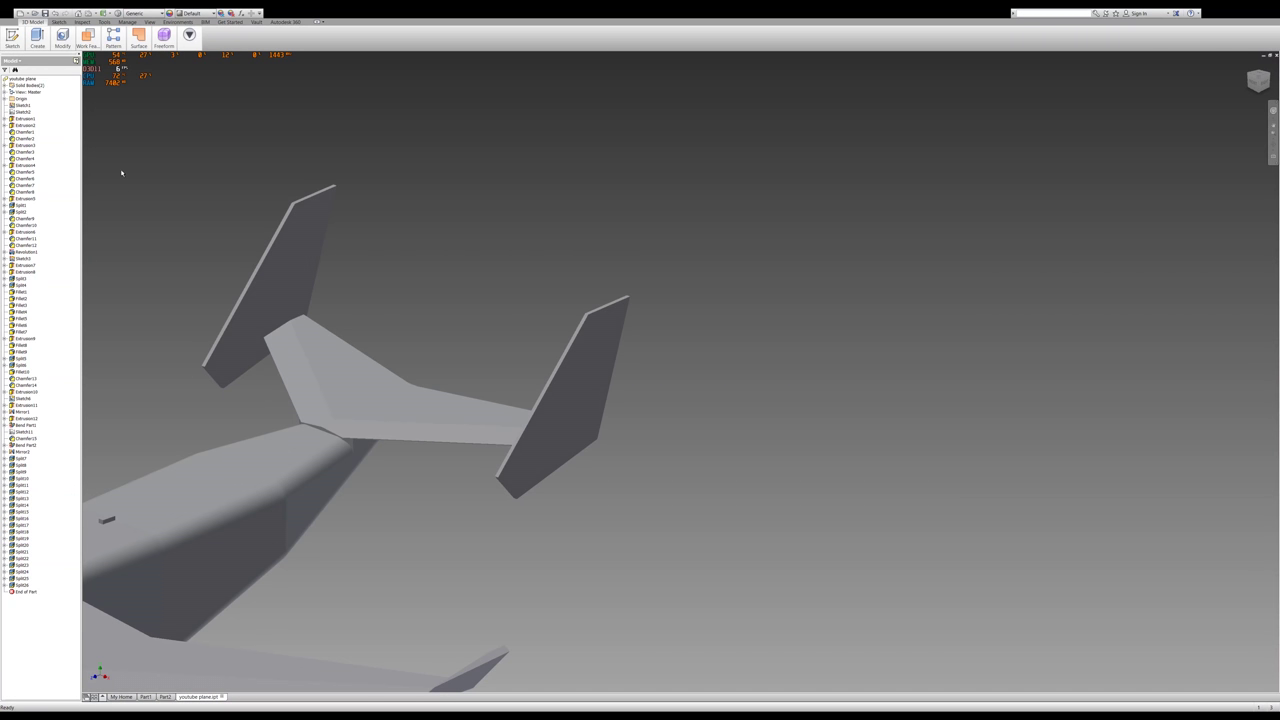
Return to the 3D Model tools and start the Chamfer command with Ctrl+Shift+K
click(104, 22)
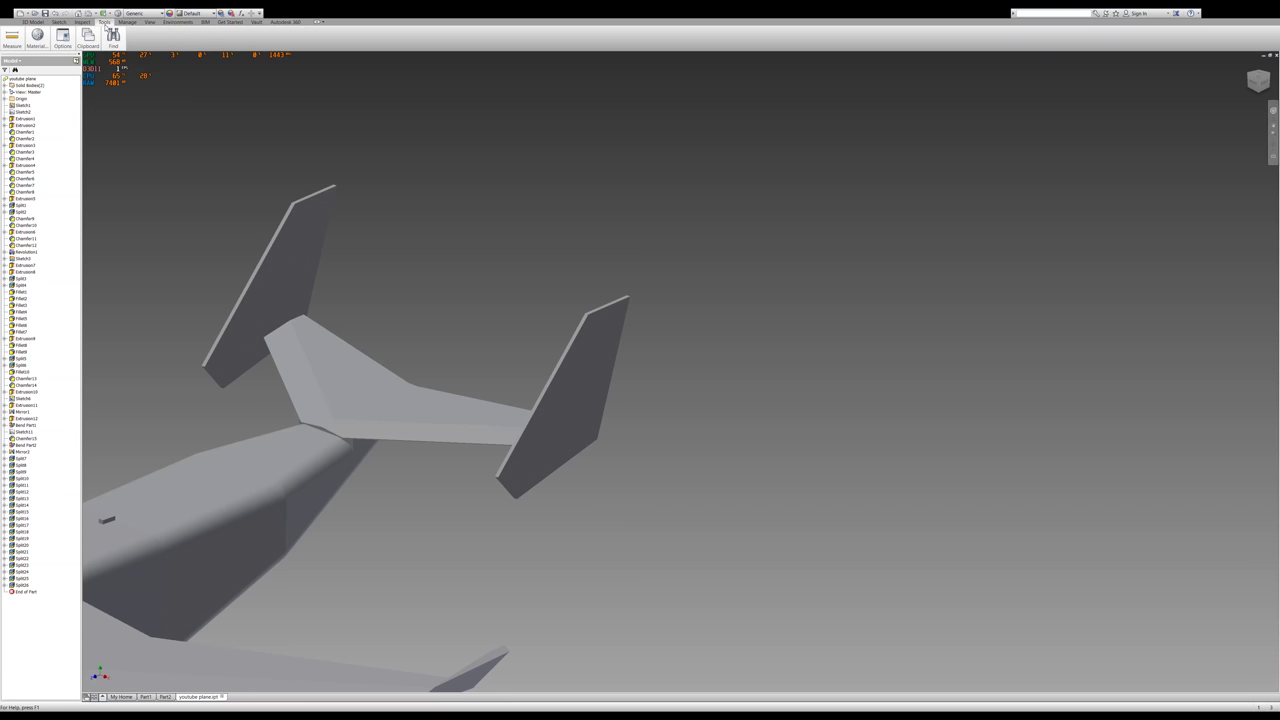
click(32, 22)
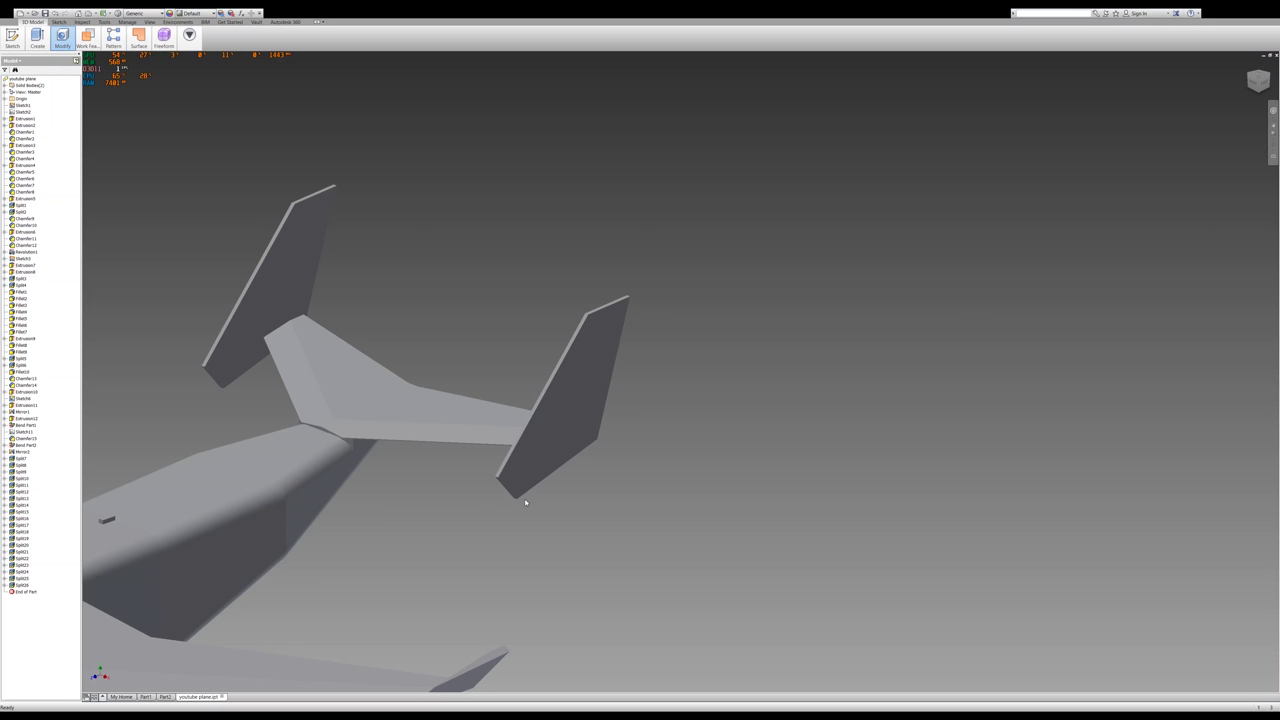
key(ctrl+shift+k)
key(Escape)
scroll(524, 498, up, 5)
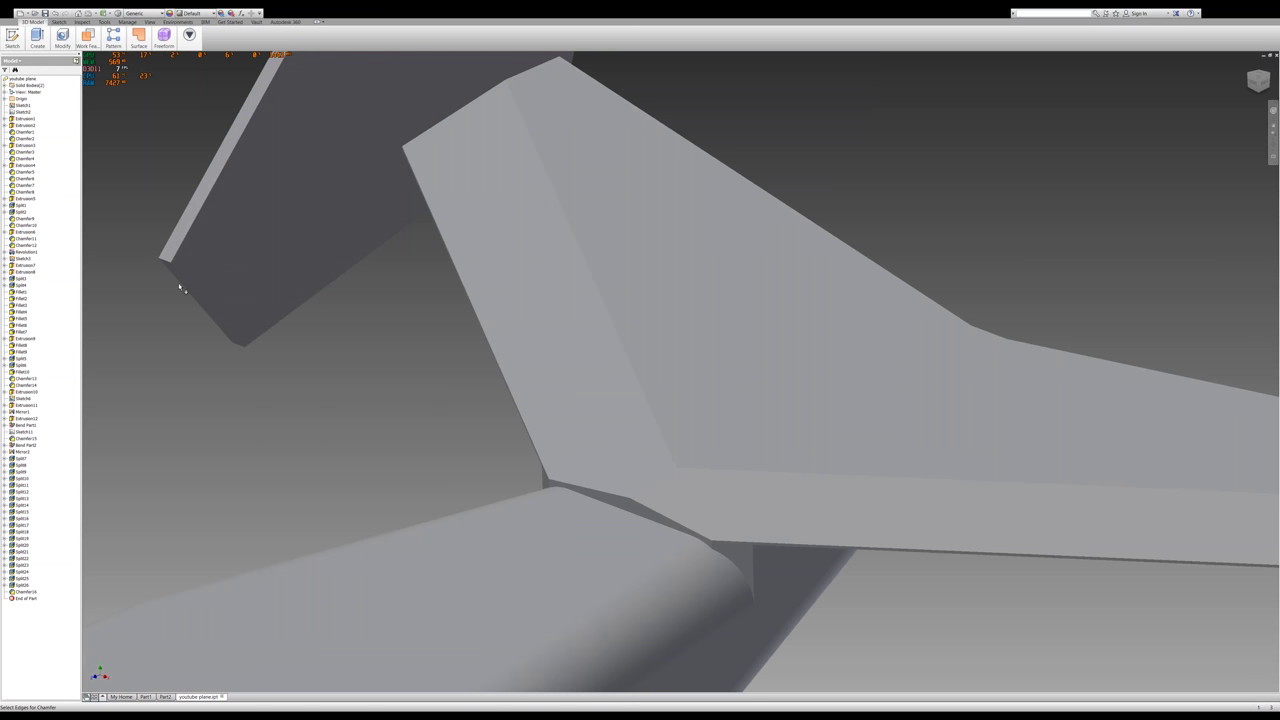
Chamfer two vertical tail fin edges and start another chamfer
click(180, 287)
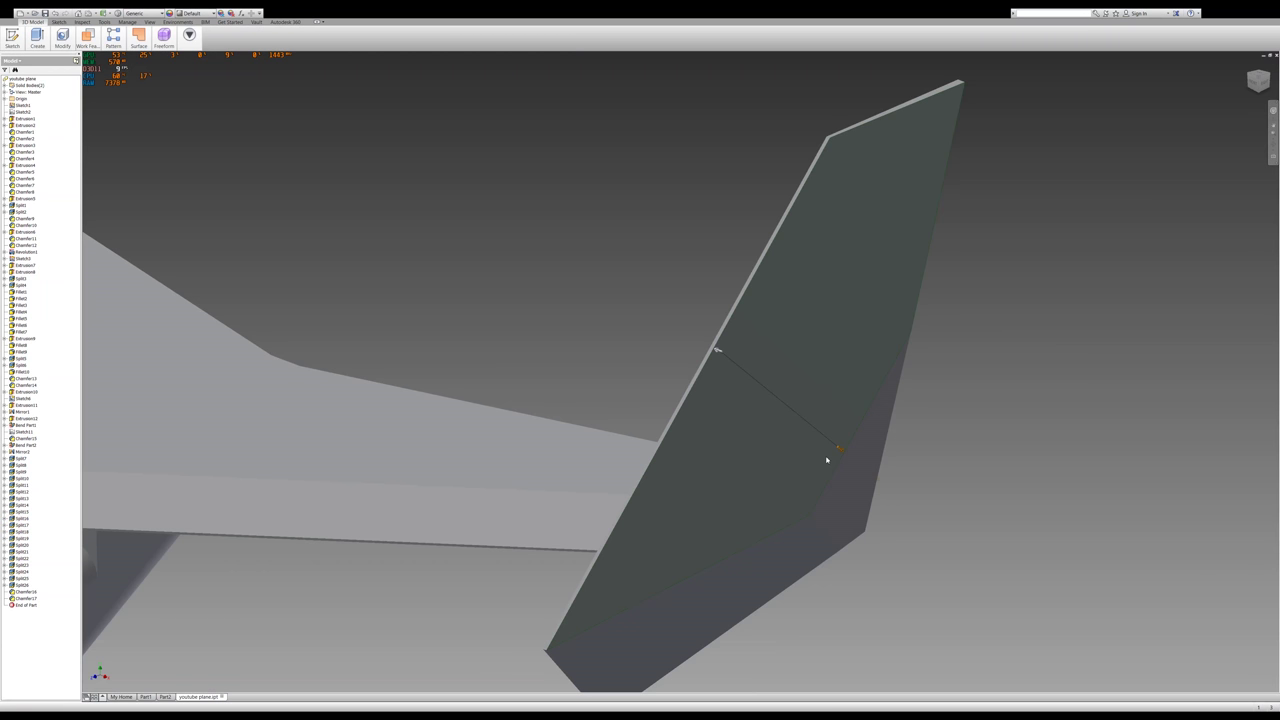
click(827, 459)
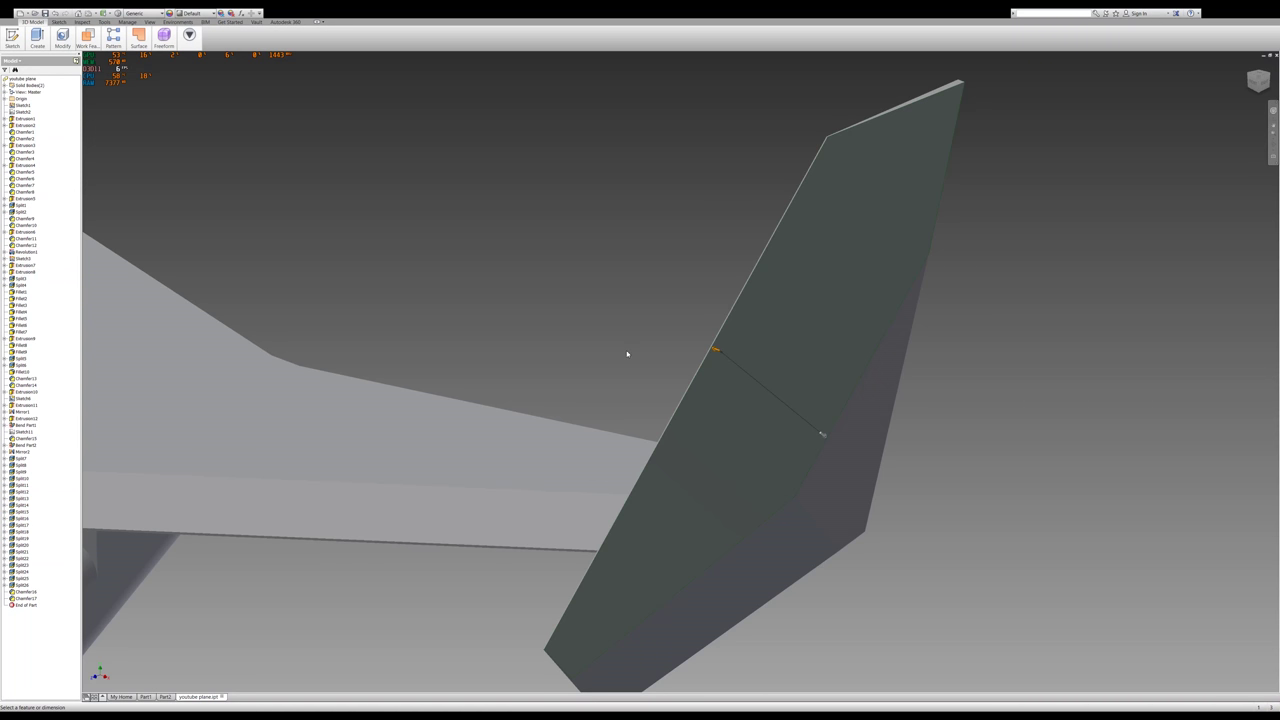
key(ctrl+shift+k)
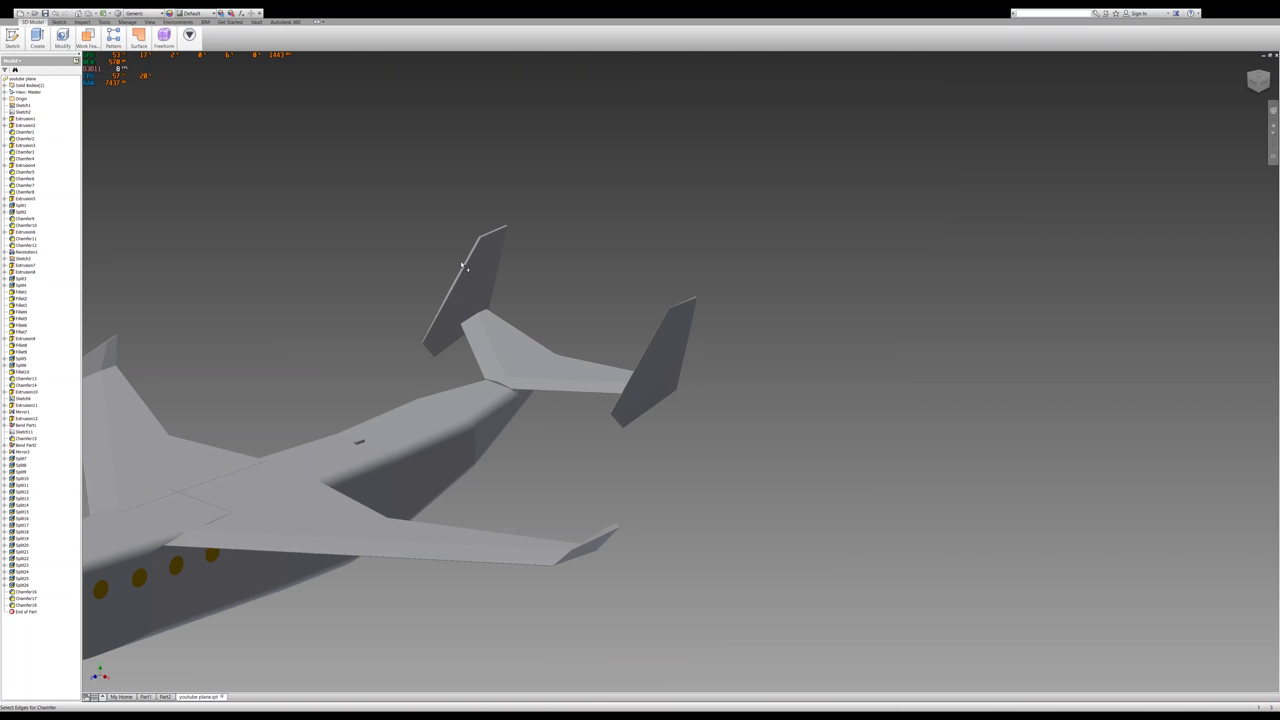